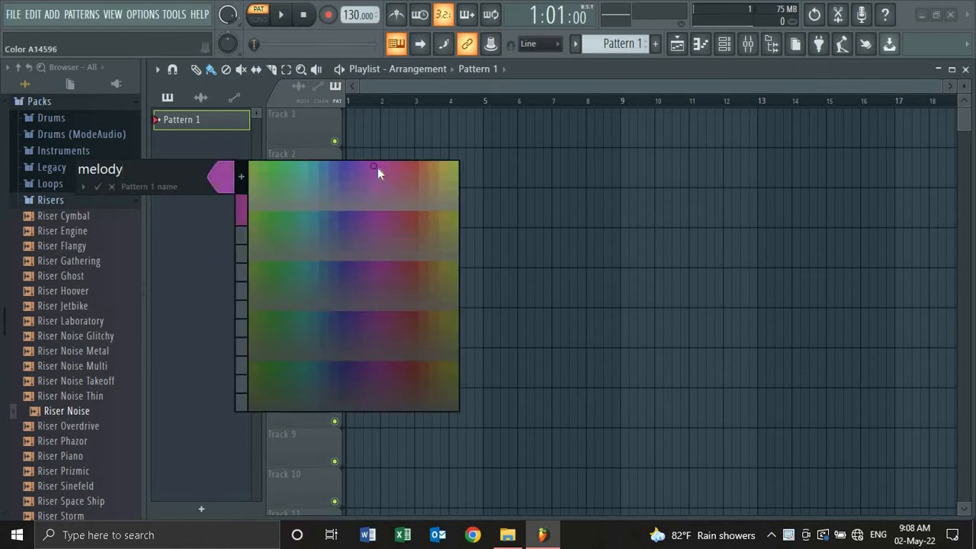
- Colour Pattern 1 purple and confirm its new name 'melody'
left_click(377, 168)
key("Return")
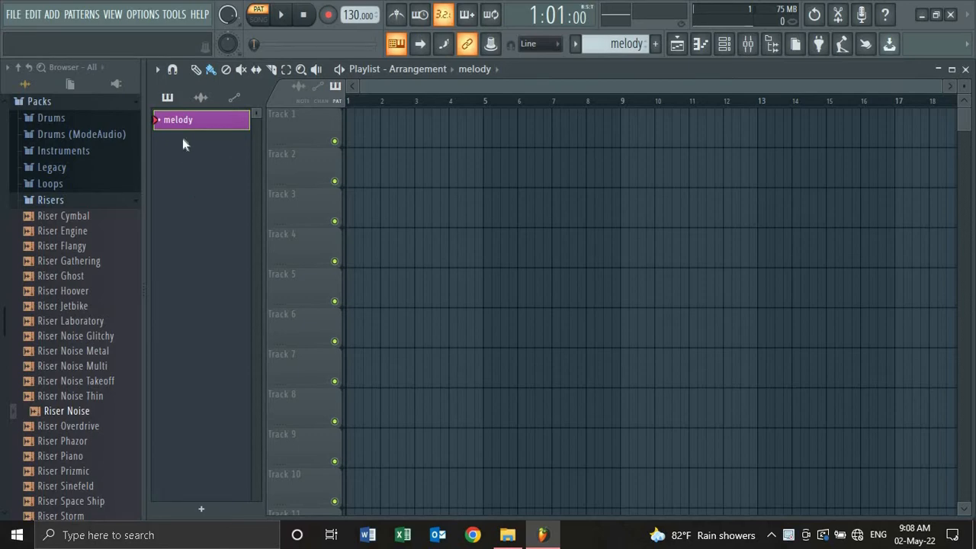
- Add an FL Keys piano channel to the channel rack
left_click(724, 44)
left_click(433, 265)
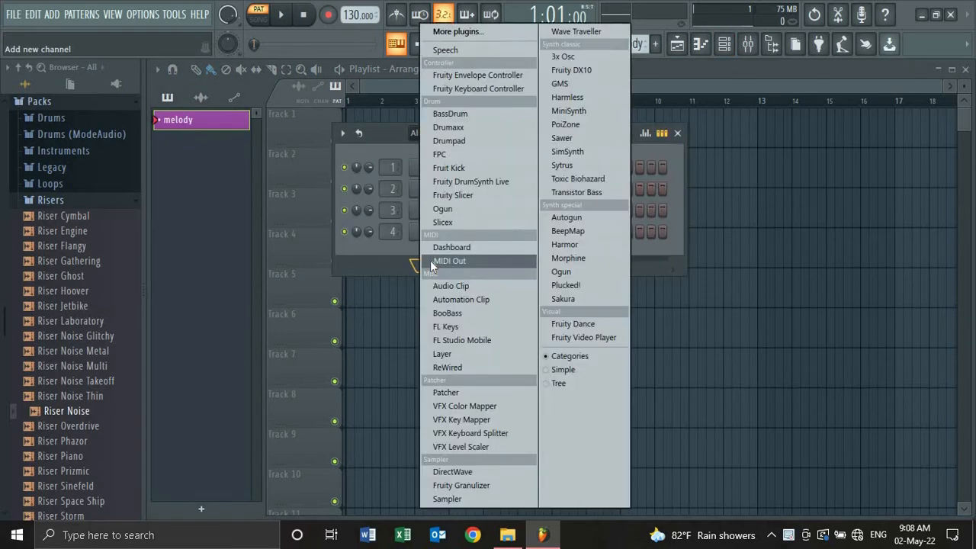
left_click(448, 327)
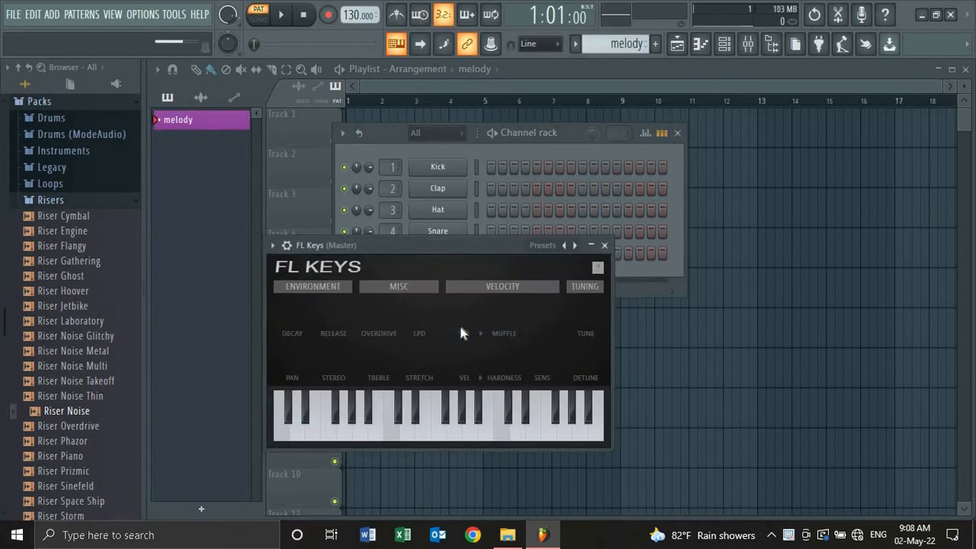
- Play a few test notes on FL Keys, then close its plugin window
key("s")
key("c")
key("n")
key("s")
key("c")
key("n")
key("s")
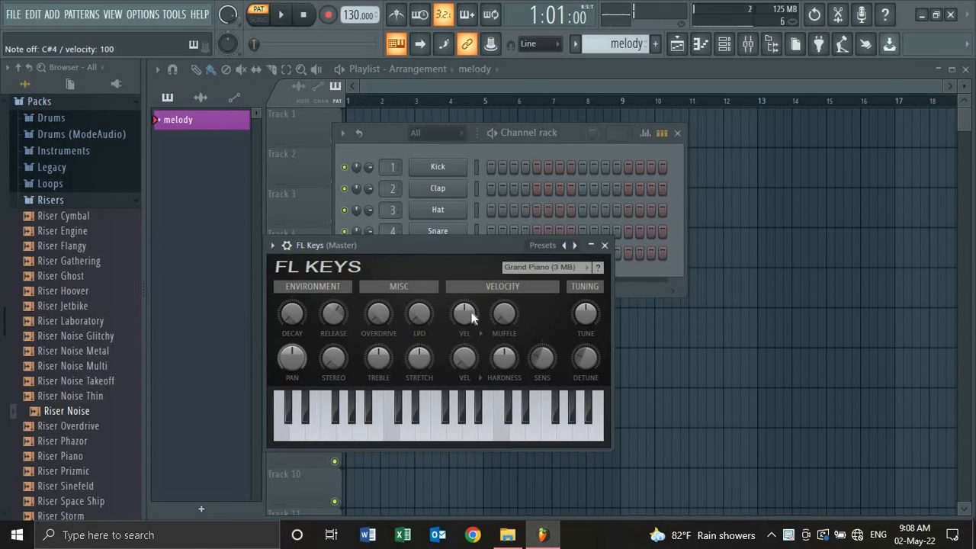
left_click(603, 245)
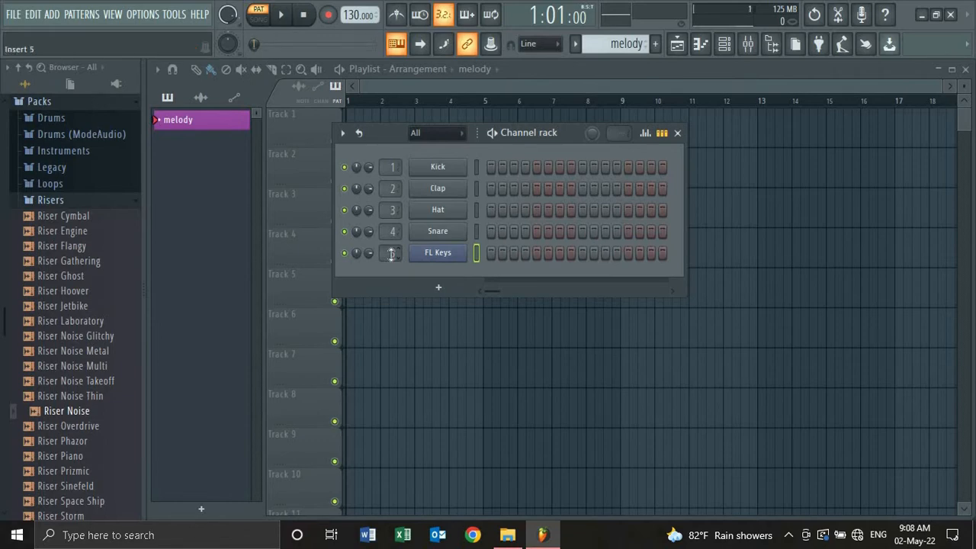
- Open FL Keys in the piano roll and place the first melody note on C7
right_click(437, 252)
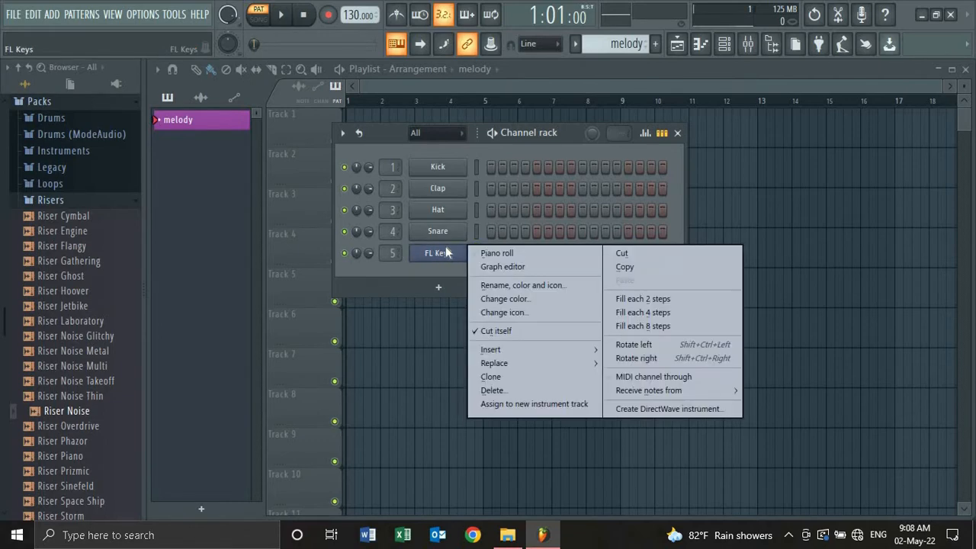
left_click(489, 254)
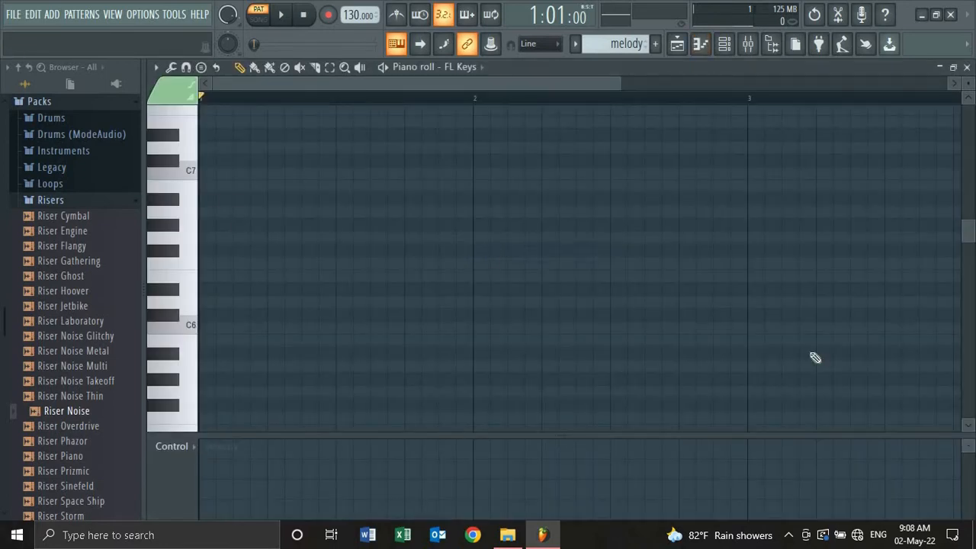
scroll(969, 232, "up", 5)
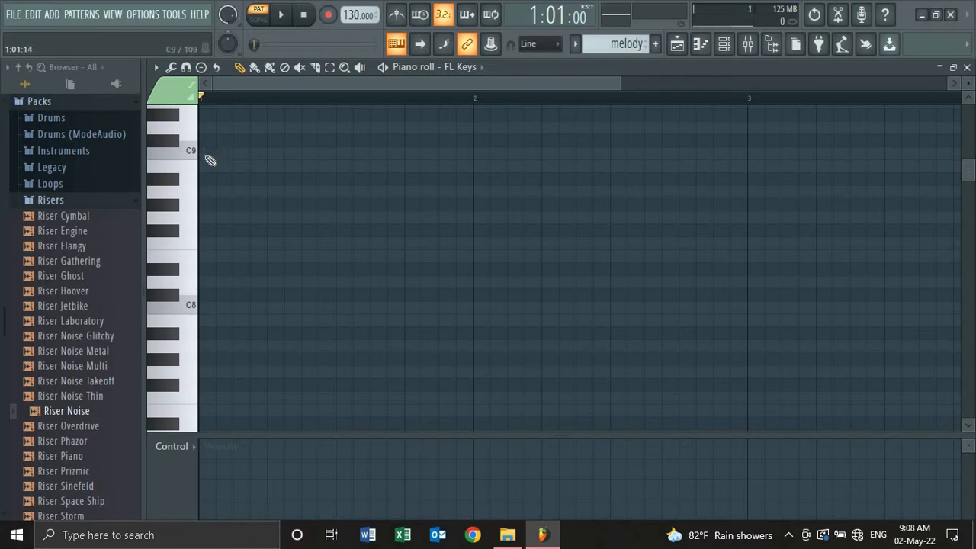
left_click(204, 154)
left_click_drag(217, 154, 217, 307)
left_click_drag(970, 172, 969, 217)
left_click(216, 280)
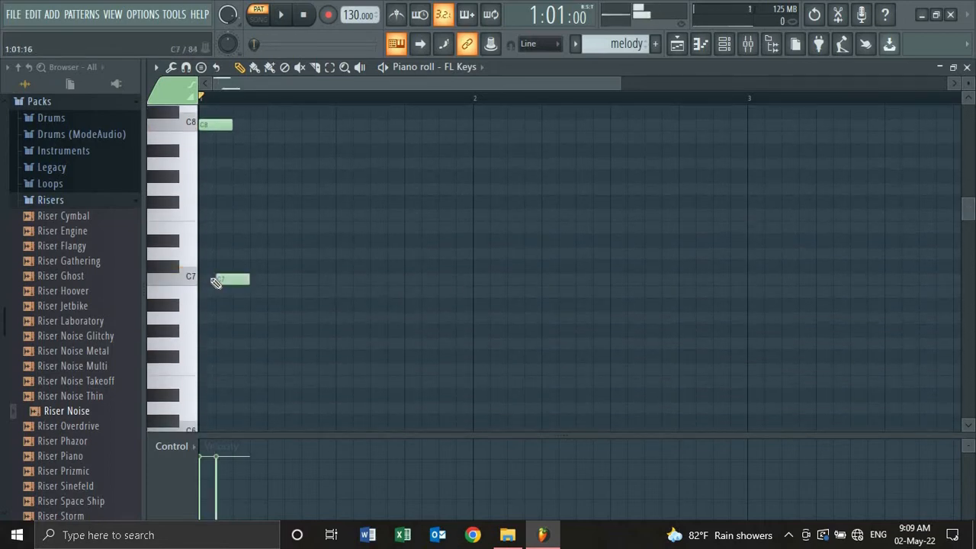
left_click(217, 277)
right_click(217, 278)
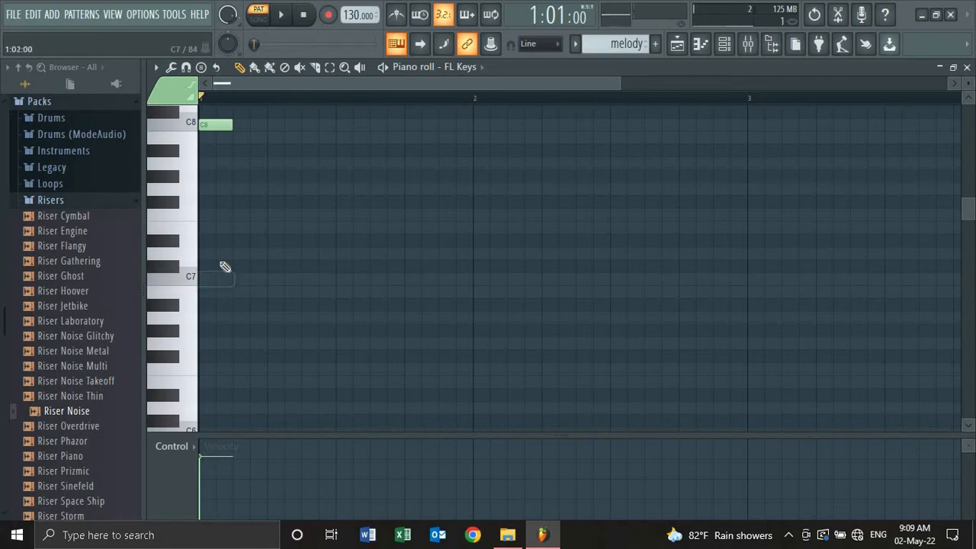
left_click_drag(209, 122, 208, 279)
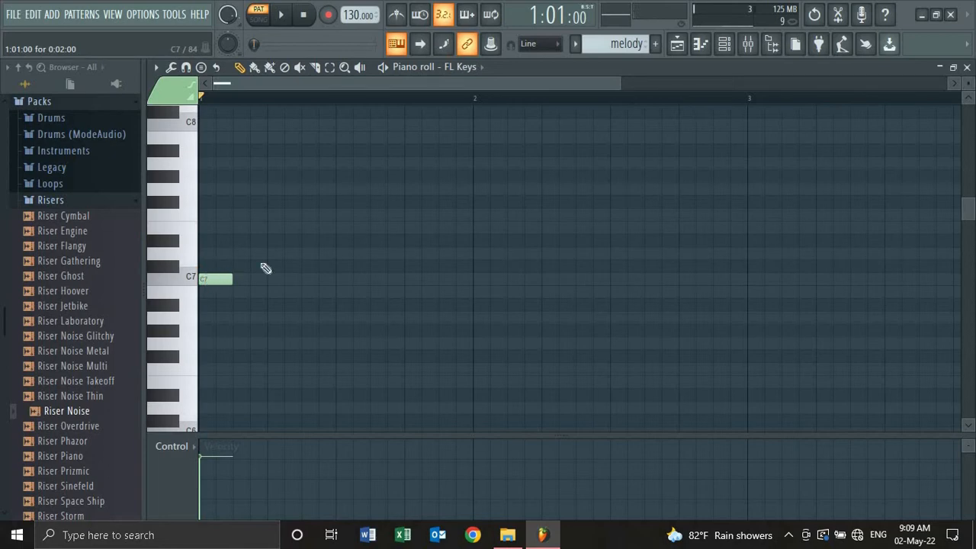
- Add D7, F7, A#6, C7 and F7 notes, previewing the melody
left_click(256, 254)
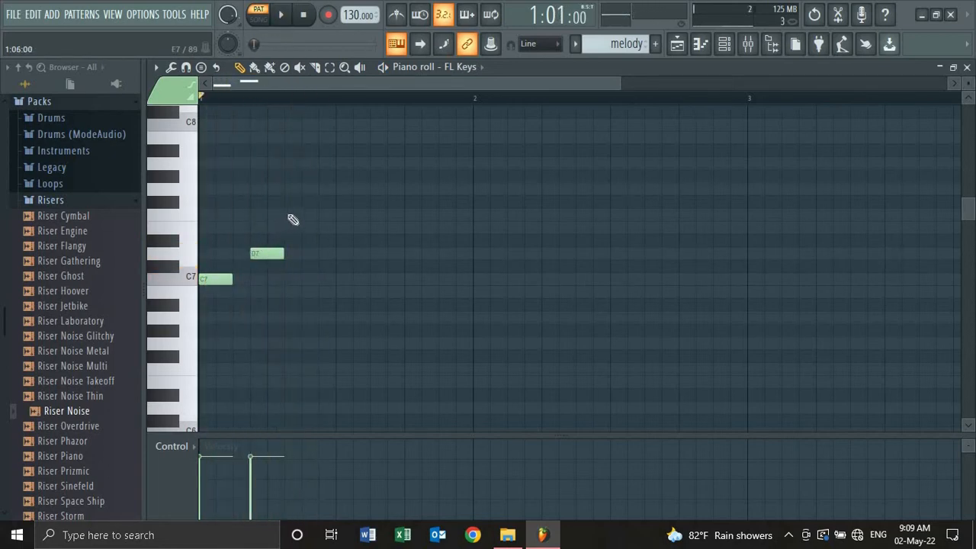
left_click(293, 217)
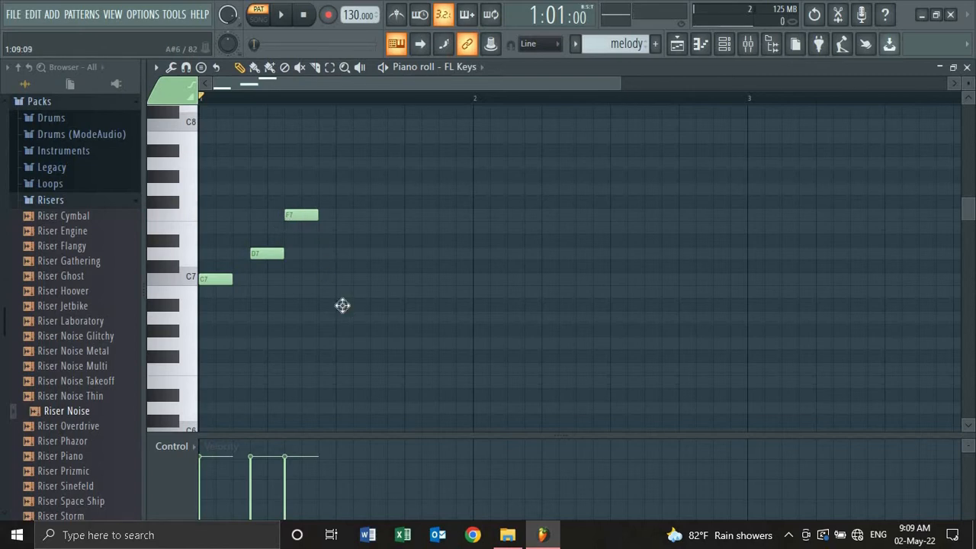
left_click(342, 306)
key("space")
key("space")
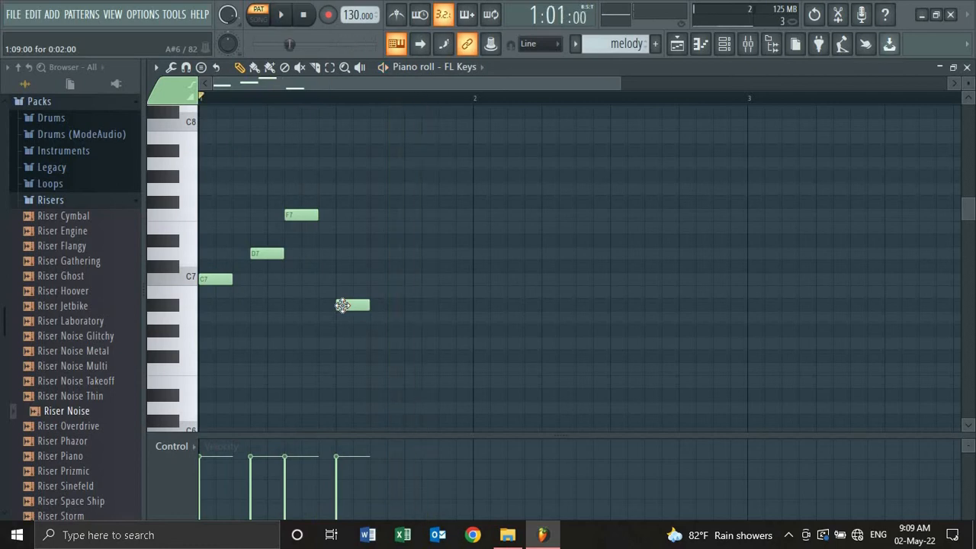
left_click(390, 279)
left_click(425, 215)
key("space")
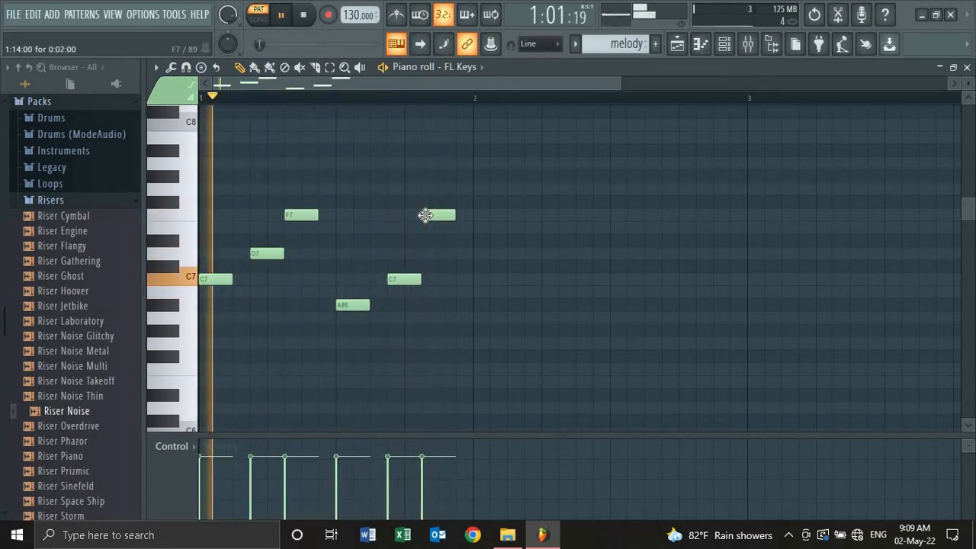
key("space")
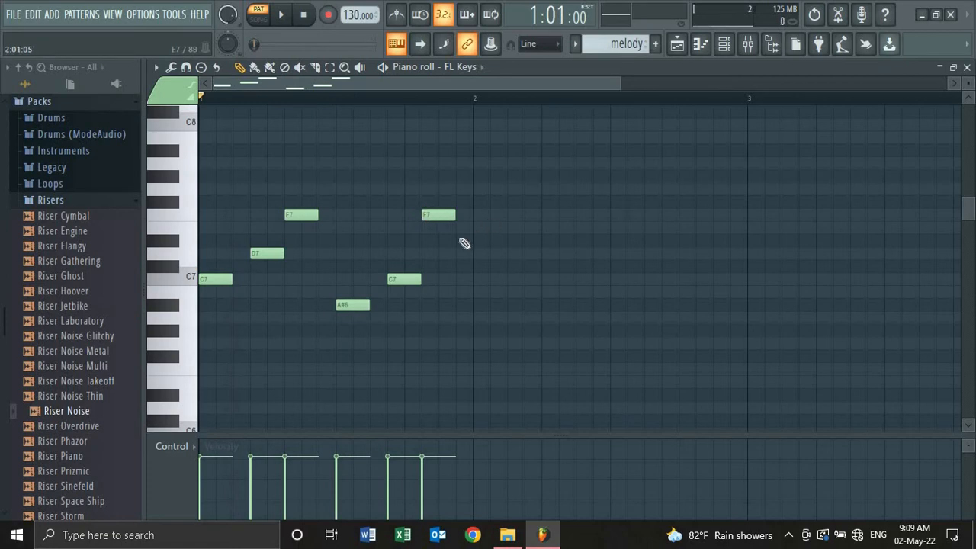
- Add D#7, C#7 and A#6 notes, opening the A#6 note's properties
left_click(460, 227)
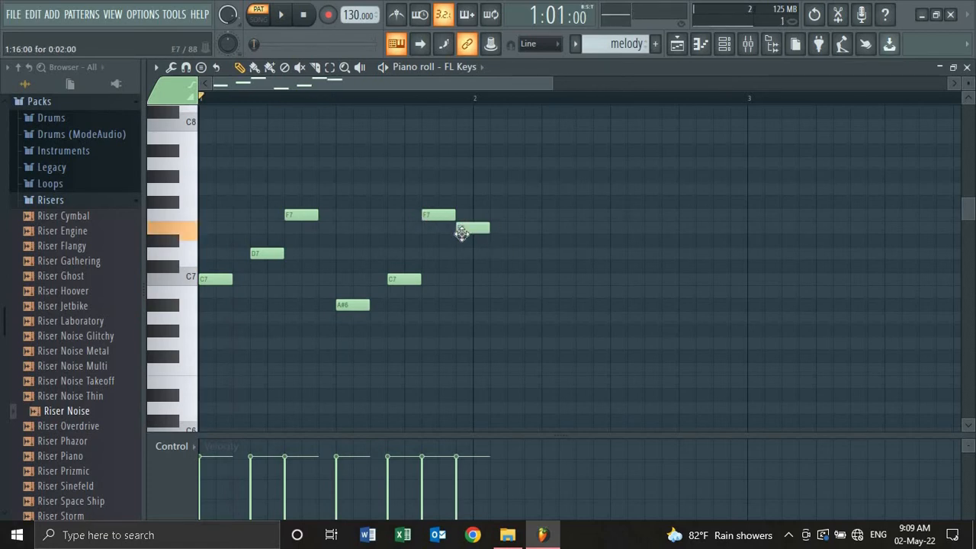
left_click_drag(461, 231, 459, 240)
left_click(495, 269)
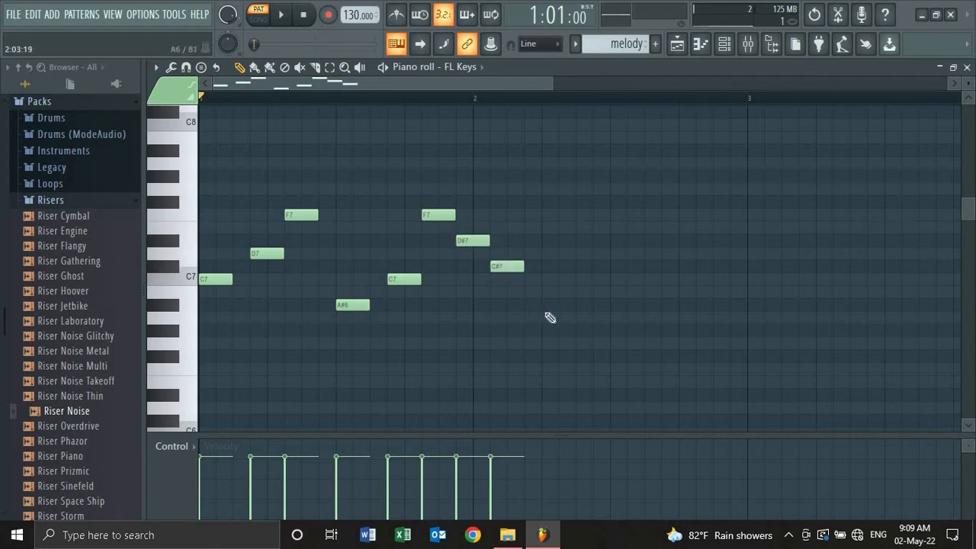
double_click(545, 305)
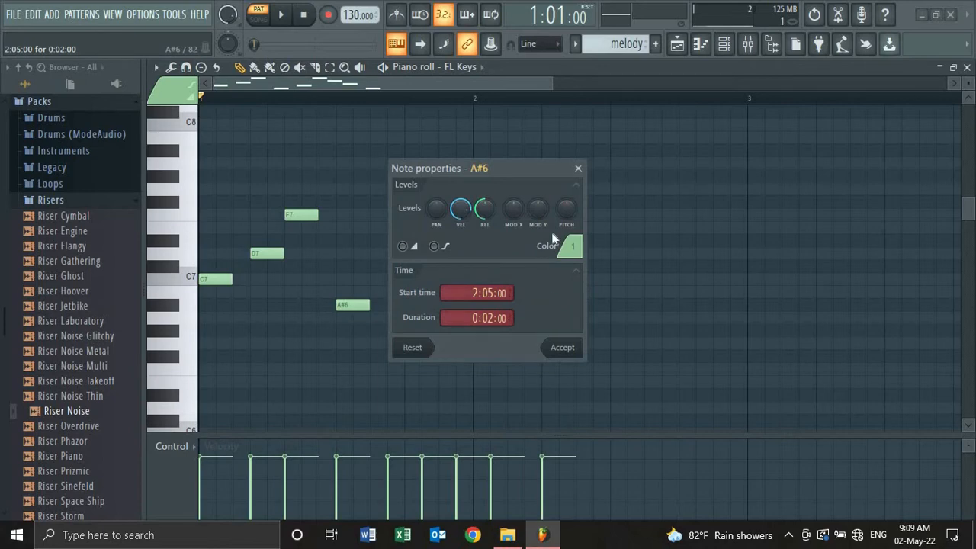
- Preview the melody, then add a C7 note and a D#7 note after the A#6
left_click(579, 169)
key("space")
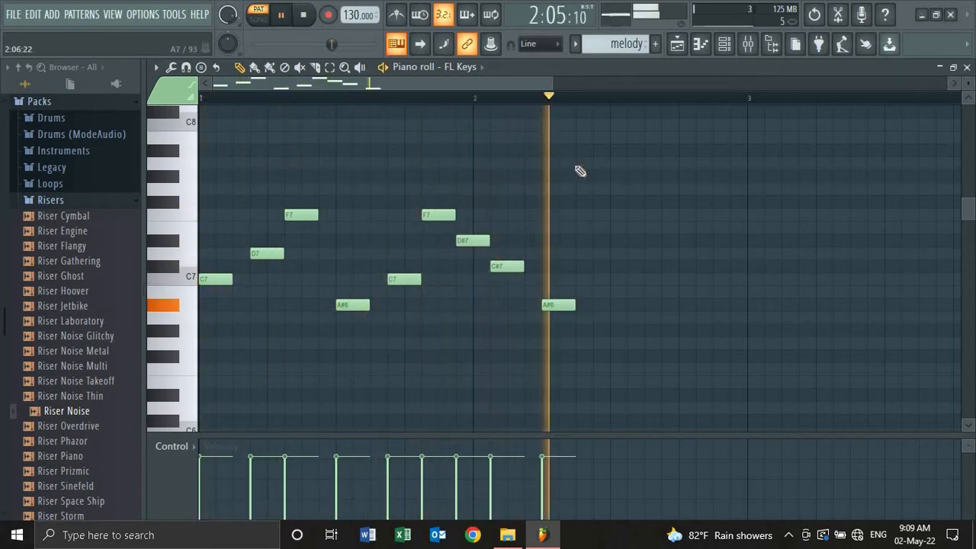
key("space")
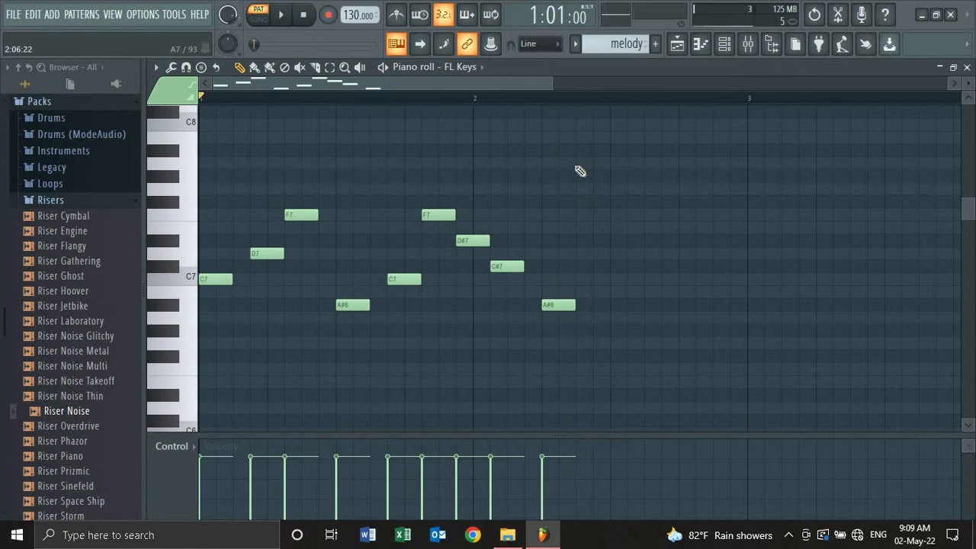
left_click(610, 284)
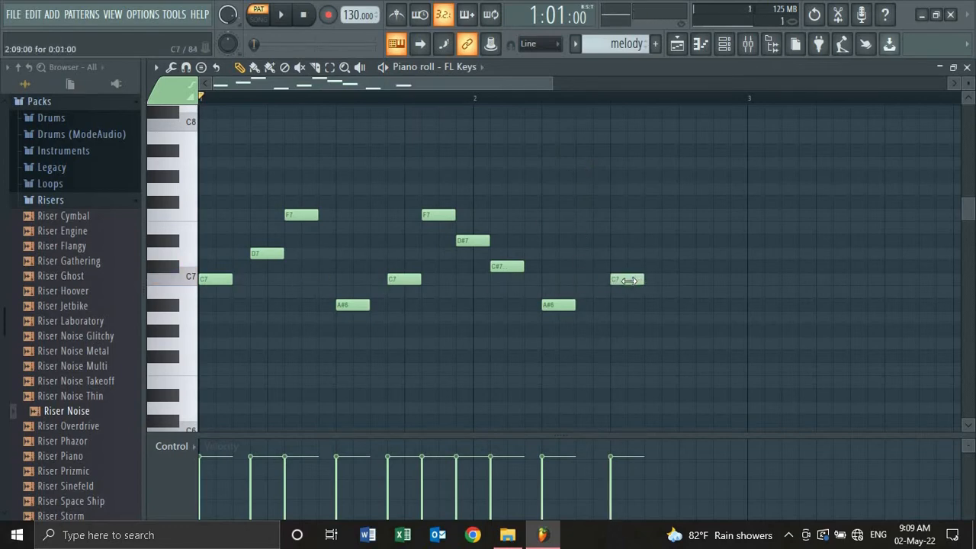
left_click_drag(629, 279, 617, 279)
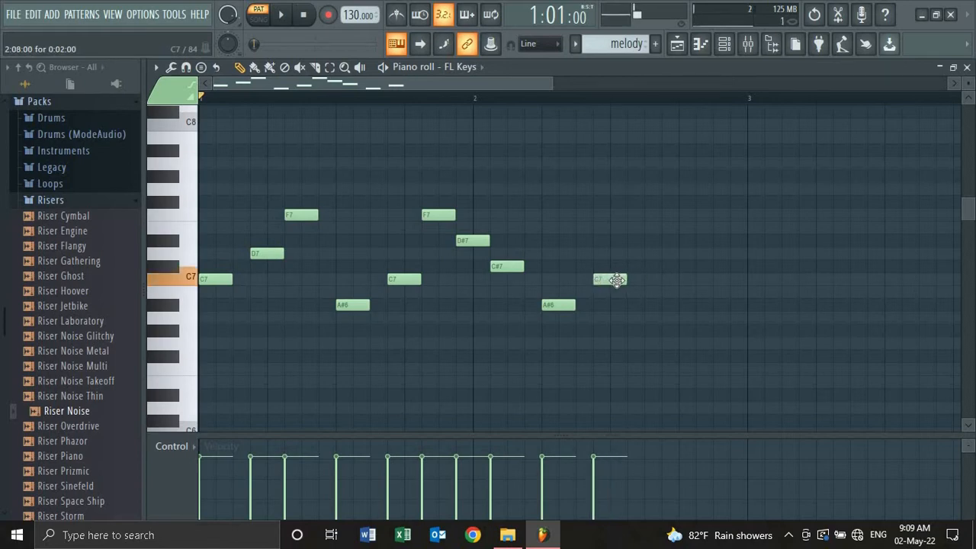
left_click(625, 254)
double_click(629, 255)
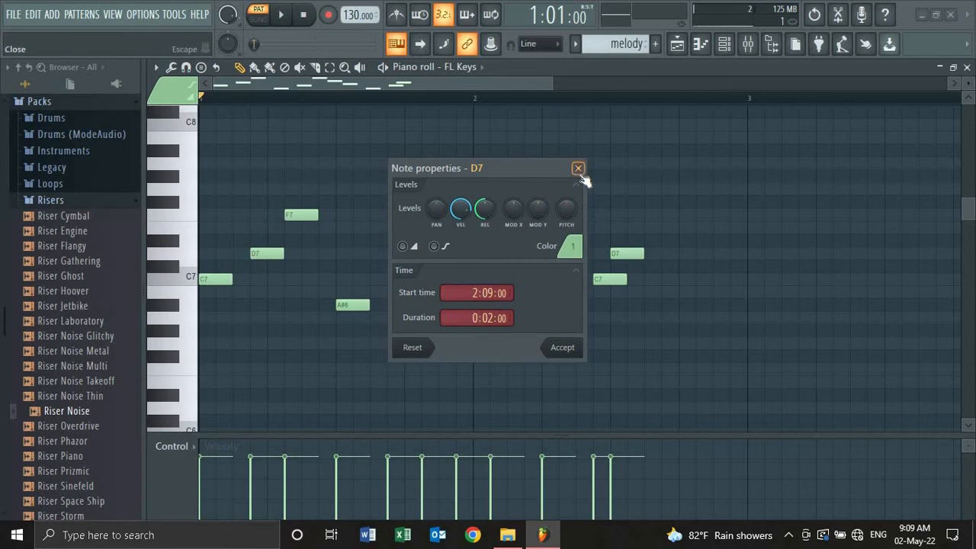
left_click(578, 169)
left_click_drag(632, 255, 648, 232)
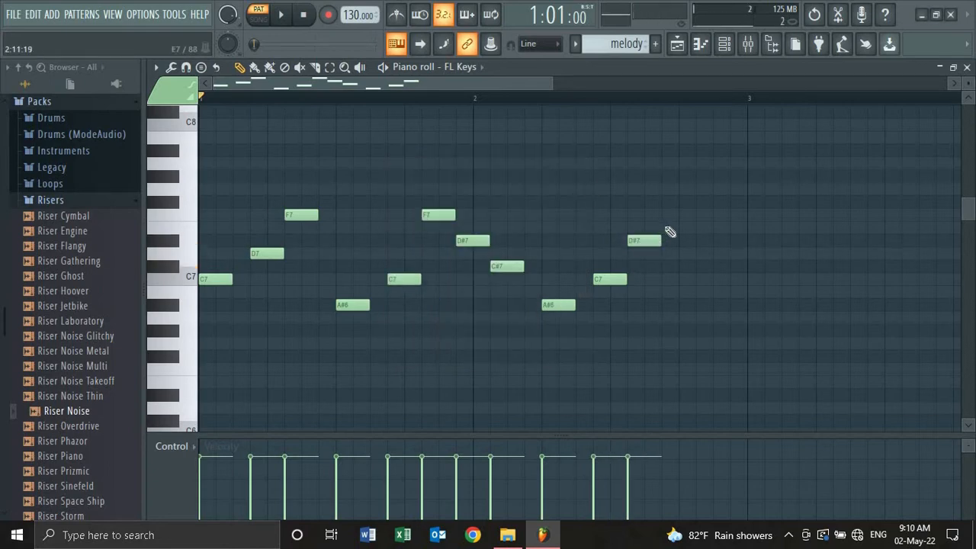
- Add A#6, C#7 and F7 notes, delete the stray C#7, and lengthen the final F7
left_click(666, 306)
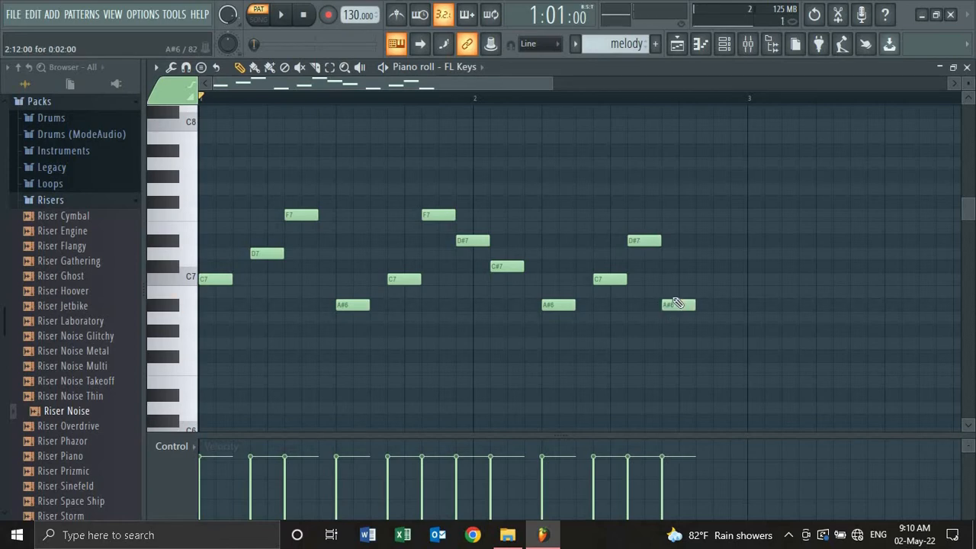
left_click(700, 265)
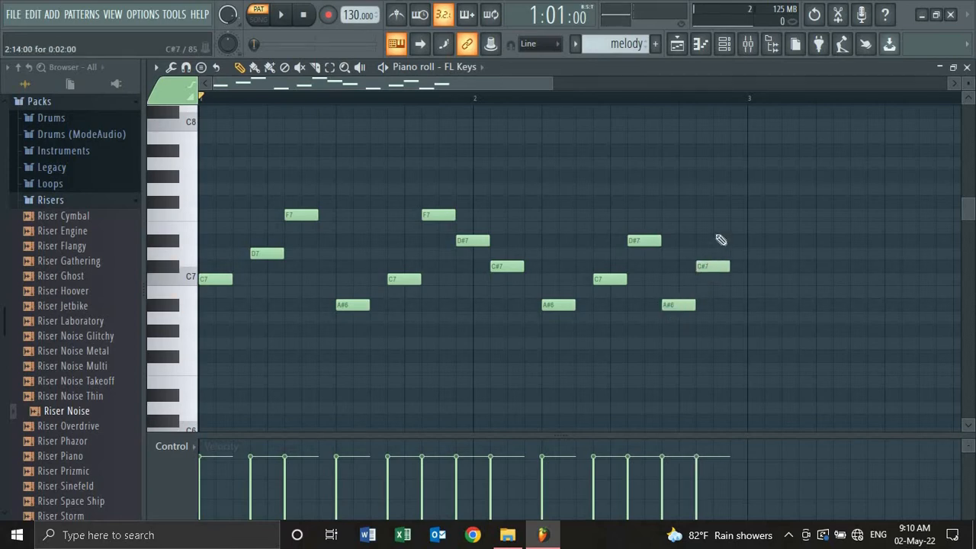
left_click(719, 216)
key("space")
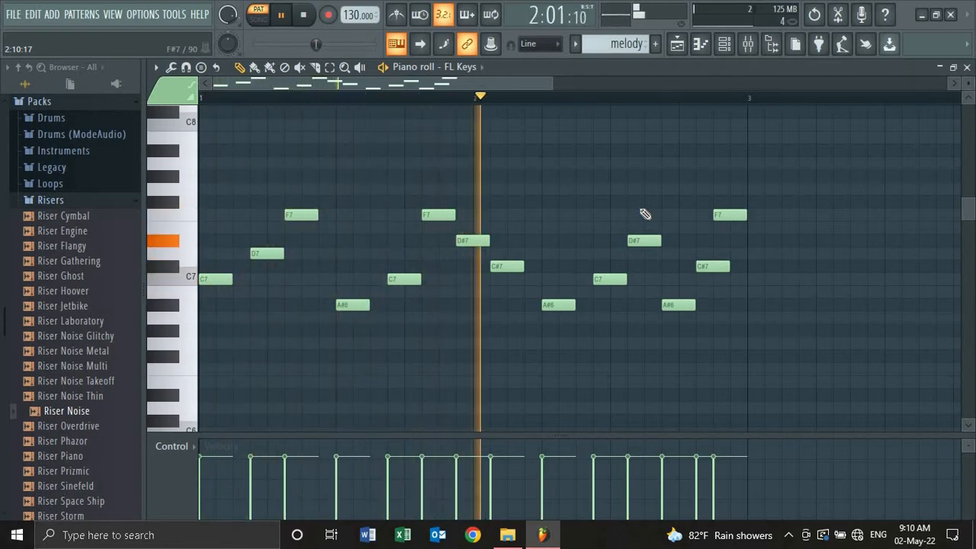
key("space")
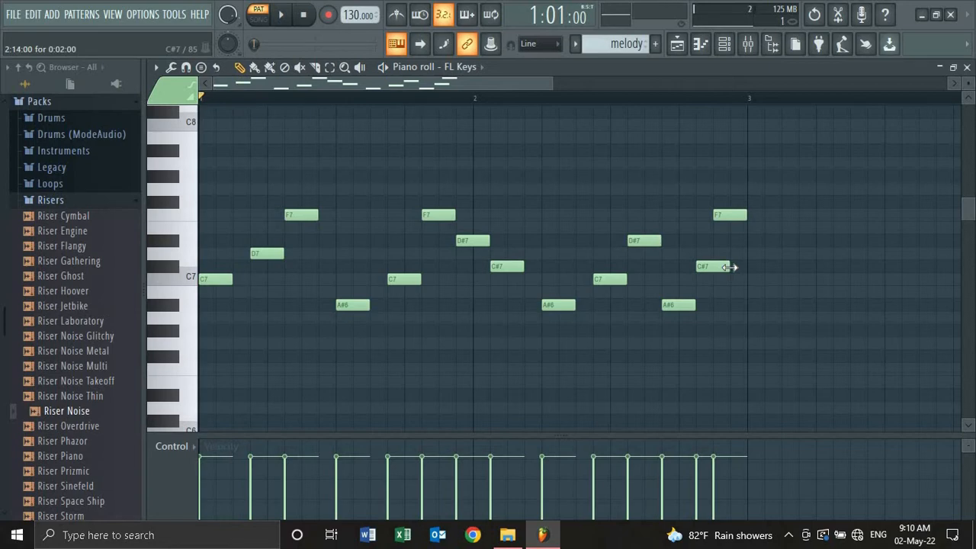
key("space")
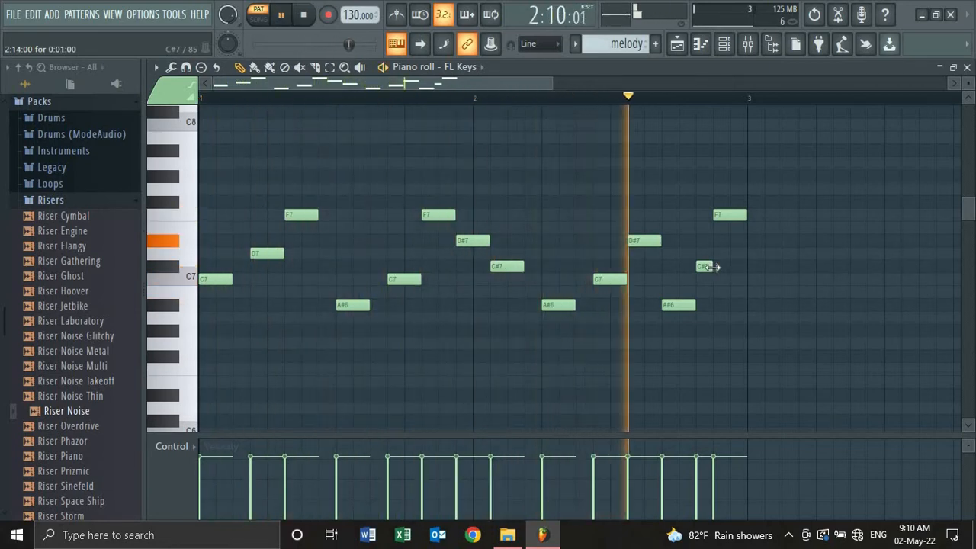
key("space")
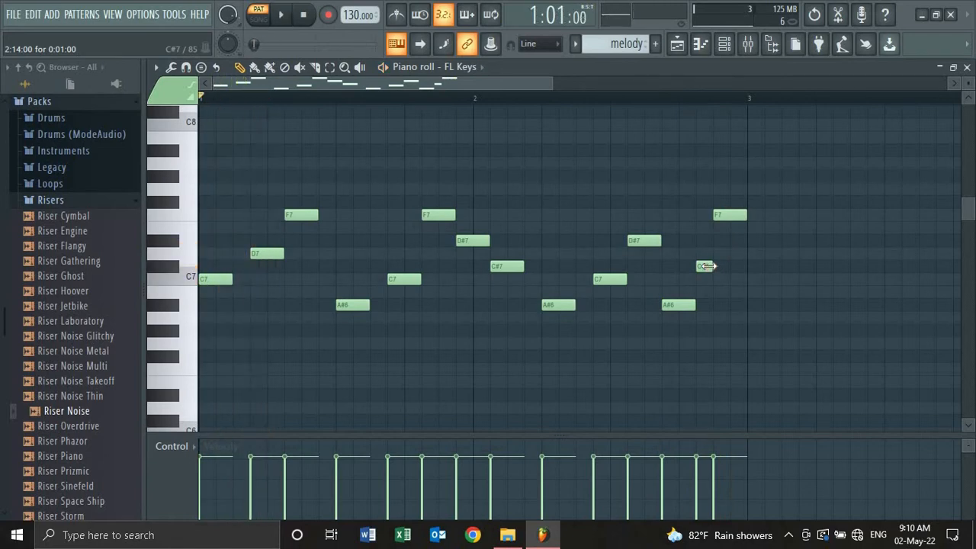
right_click(706, 267)
key("space")
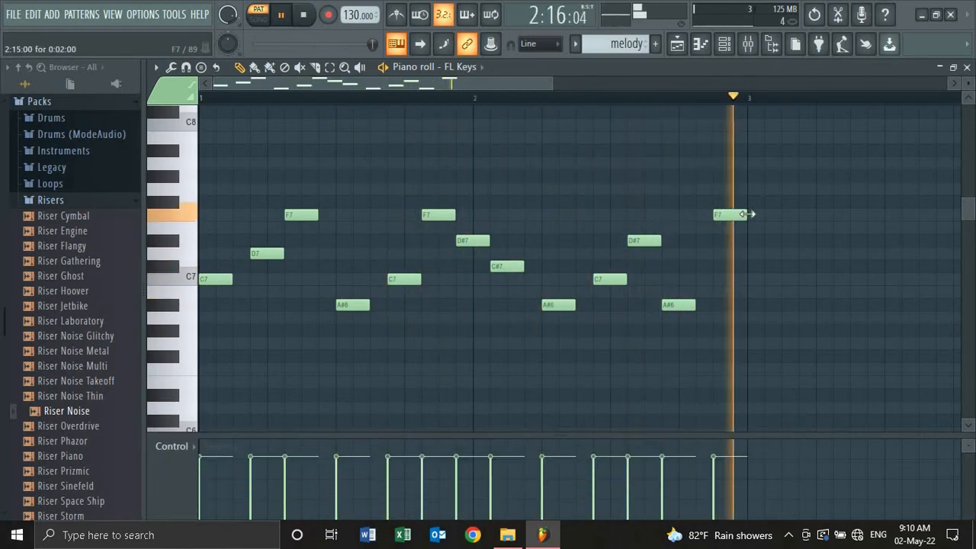
left_click_drag(757, 214, 725, 215)
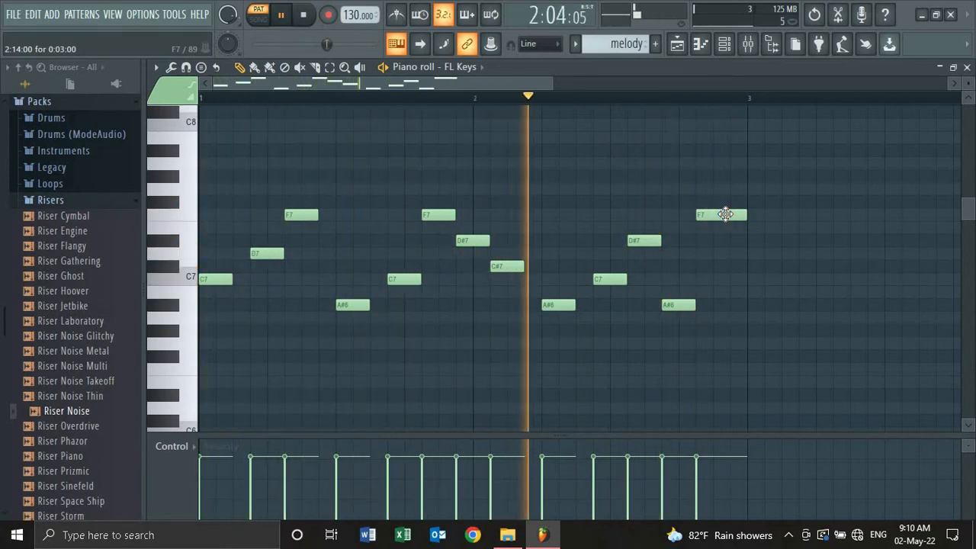
key("space")
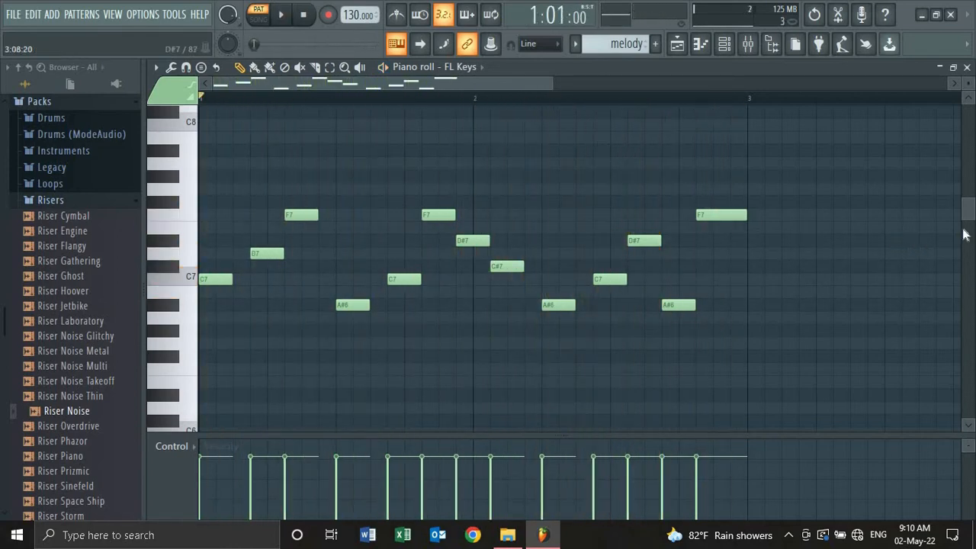
- Draw a bar-long note in bar 1 and move it down to C5
scroll(972, 223, "down", 4)
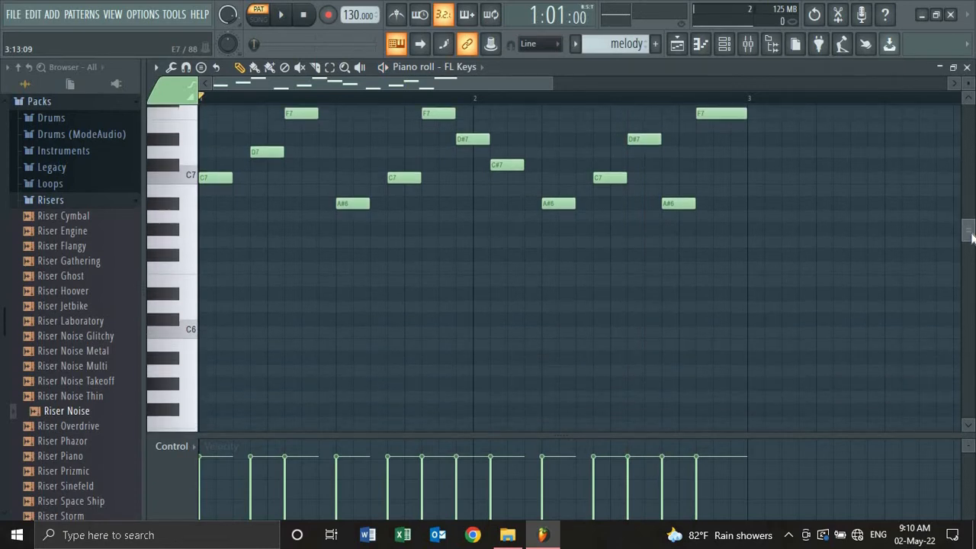
left_click(202, 324)
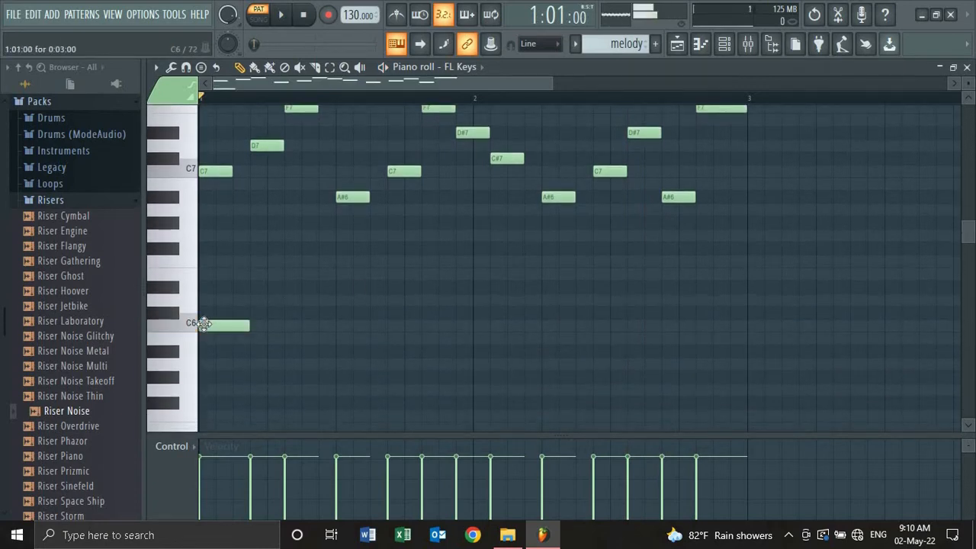
left_click_drag(429, 322, 480, 321)
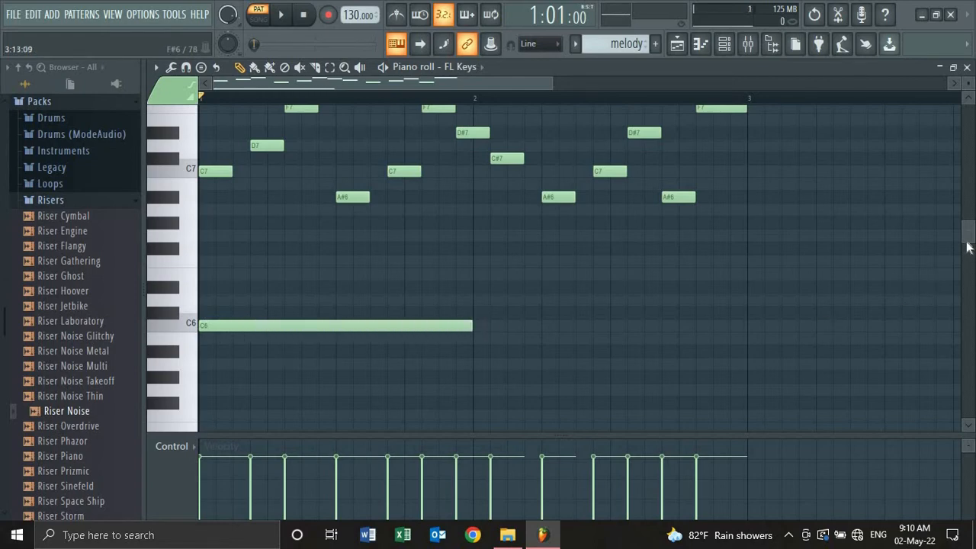
scroll(962, 259, "down", 7)
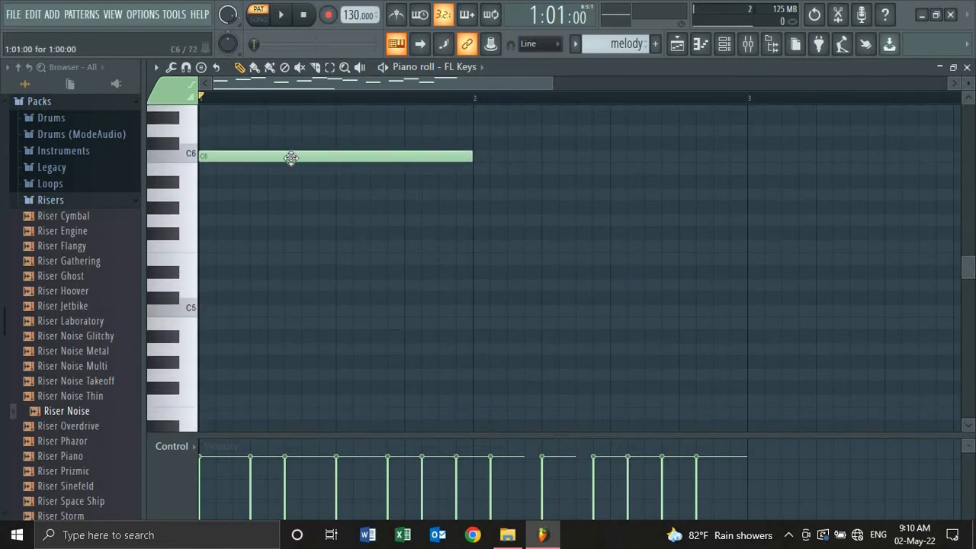
left_click_drag(285, 196, 279, 325)
key("space")
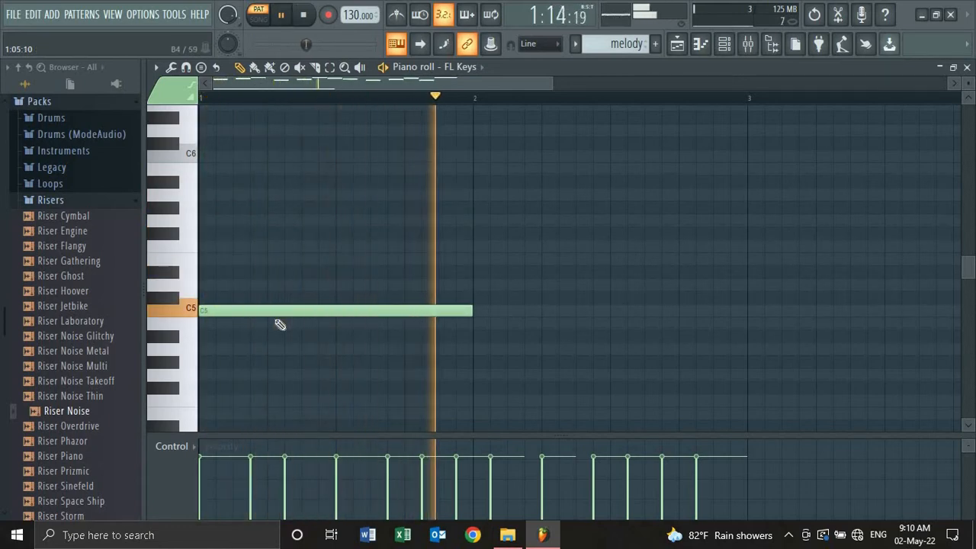
key("space")
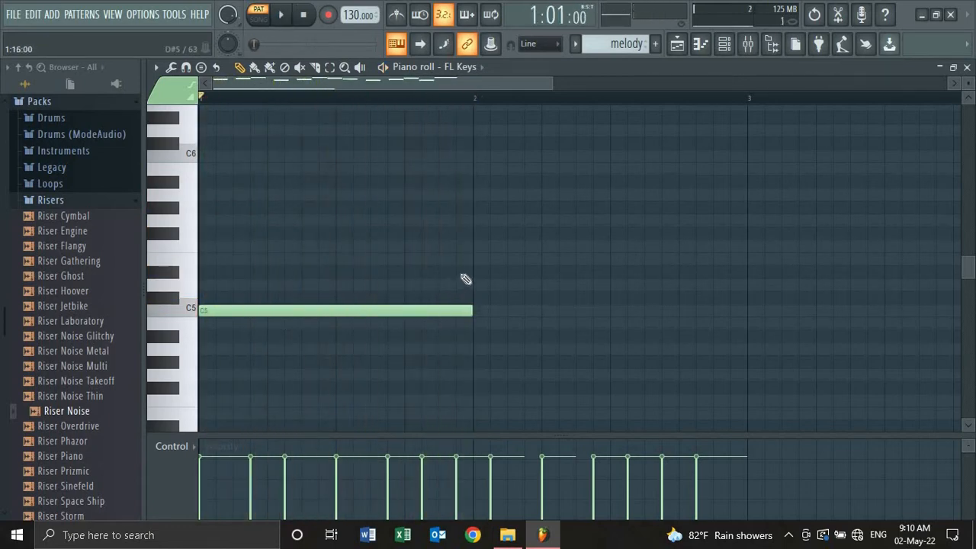
- Add a bar-long E5 note above the C5 in bar 1, previewing the chord
left_click(475, 244)
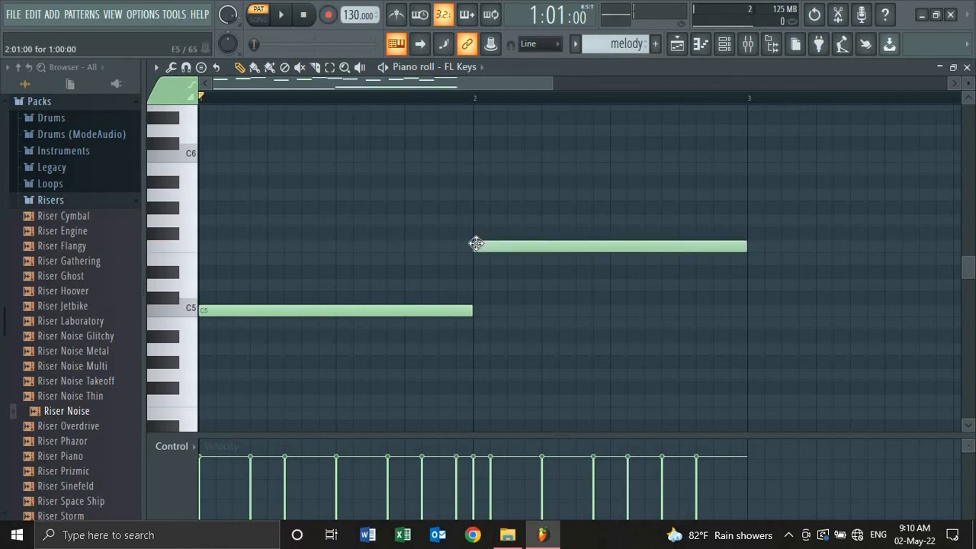
key("space")
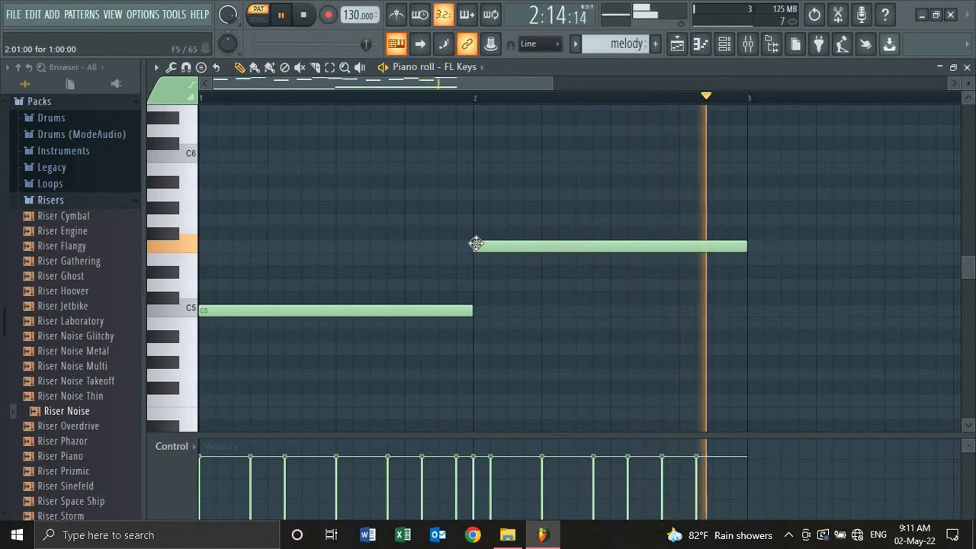
key("space")
left_click_drag(496, 250, 492, 303)
key("space")
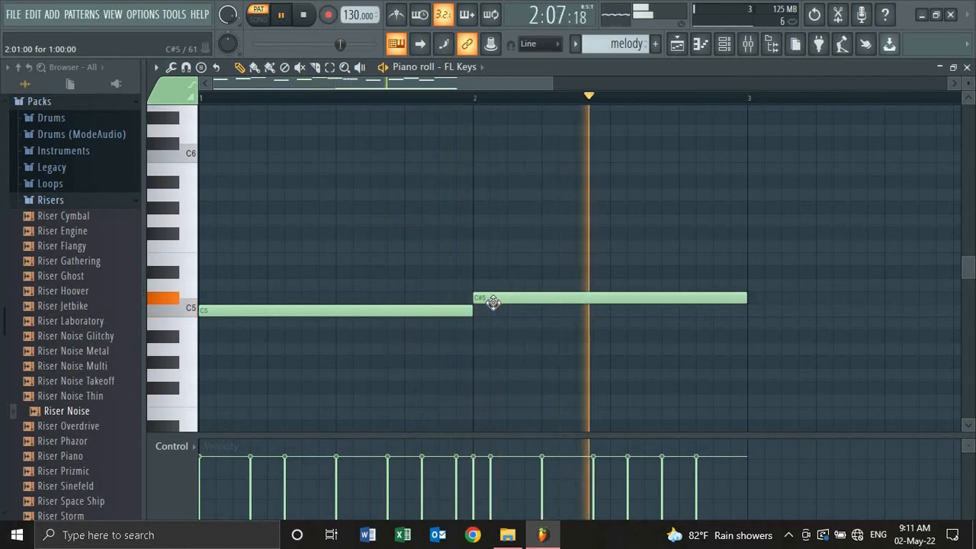
key("space")
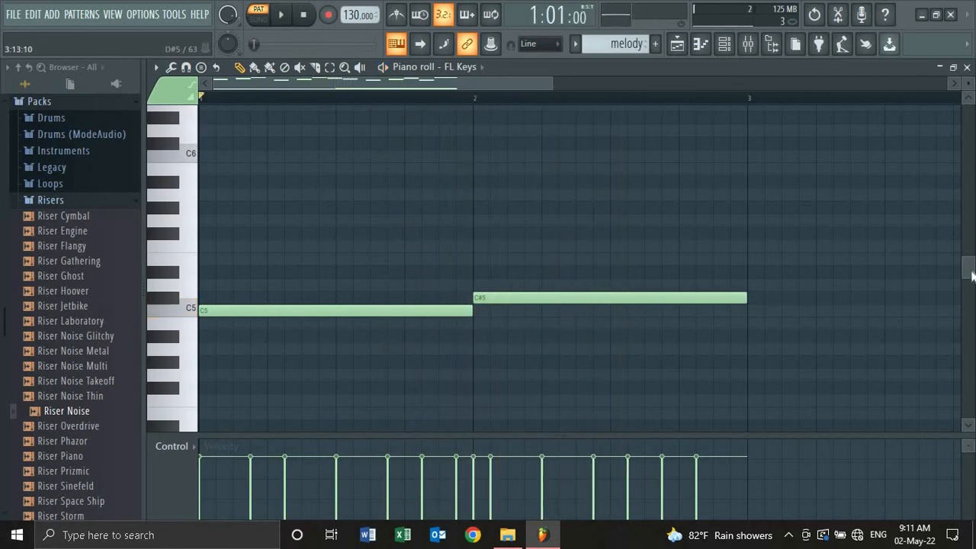
scroll(697, 251, "down", 3)
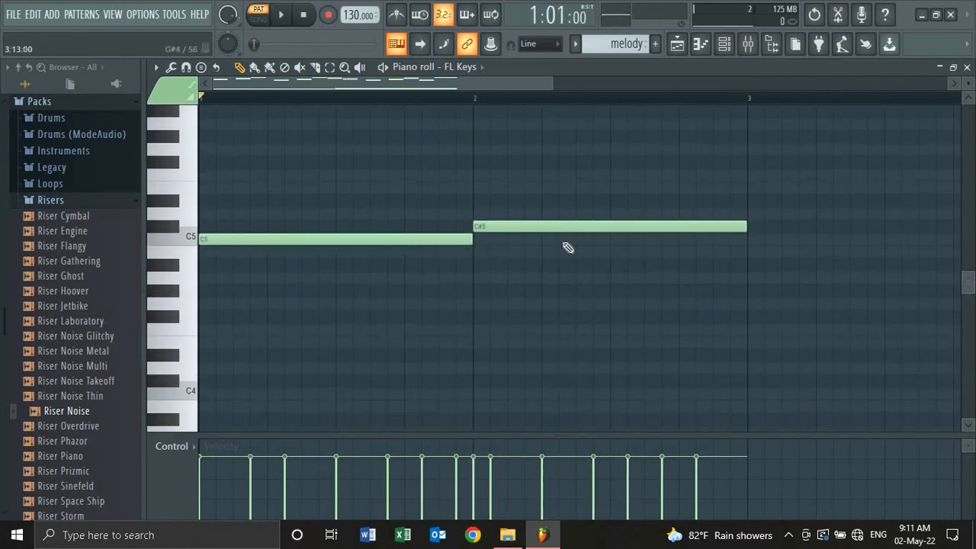
left_click_drag(489, 225, 215, 186)
key("space")
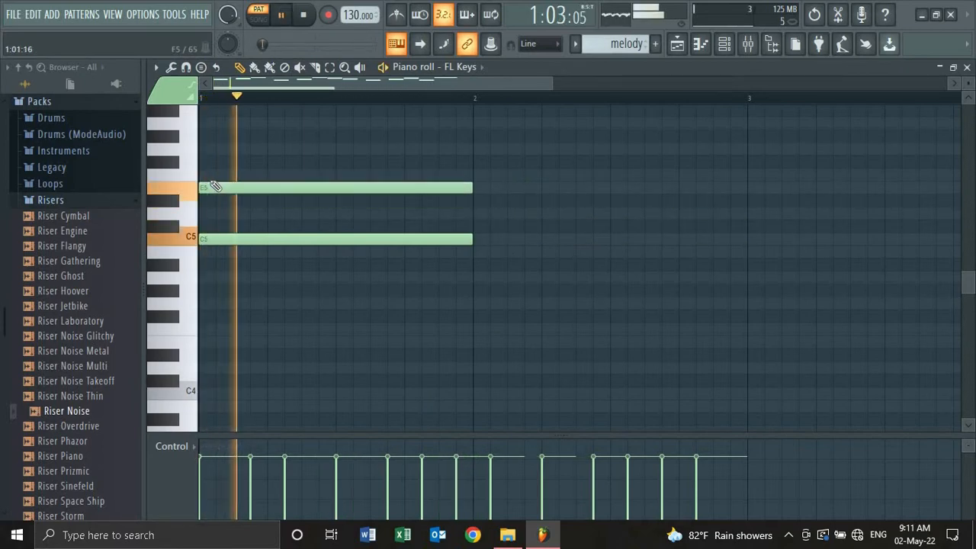
key("space")
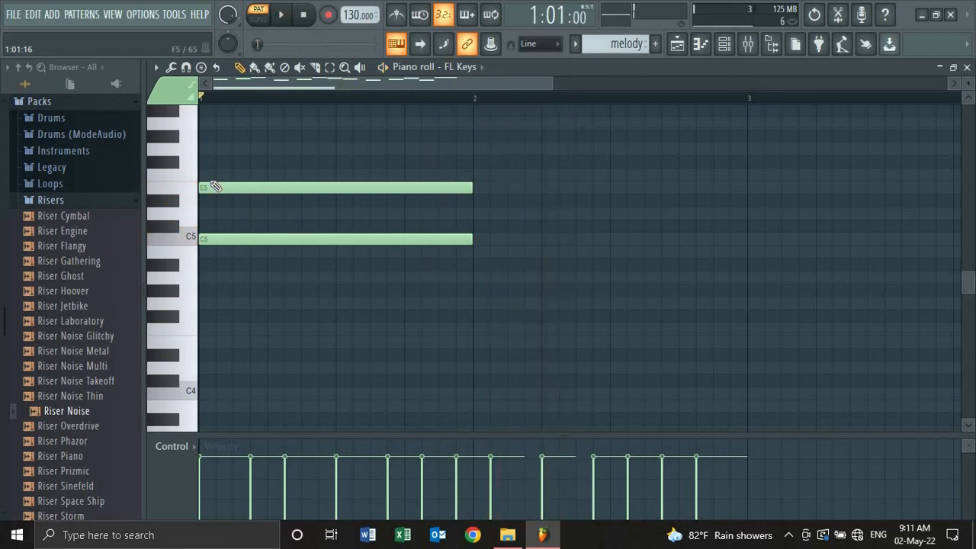
- Add bar-long C5 and G#4 notes in bar 2 and preview the chords
left_click(477, 252)
left_click_drag(499, 252, 499, 187)
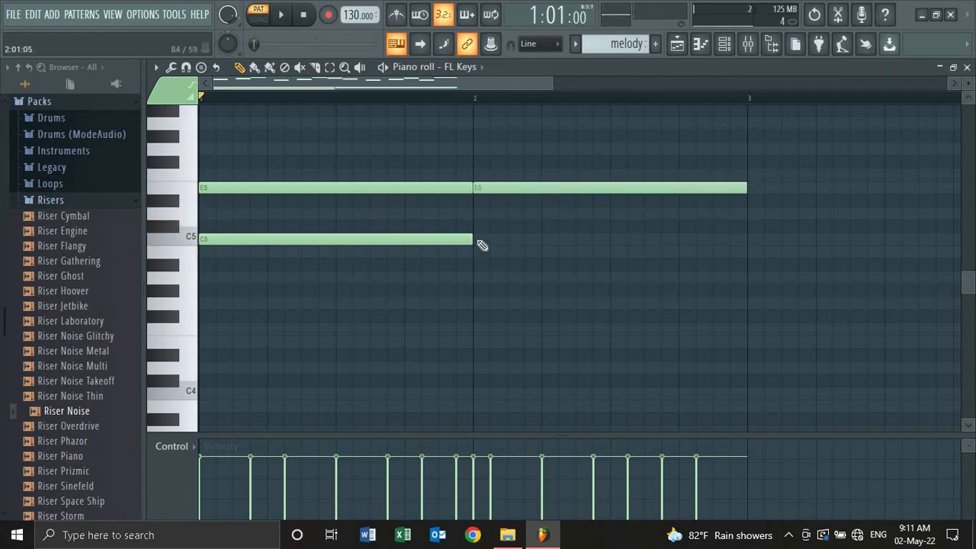
left_click(476, 240)
key("space")
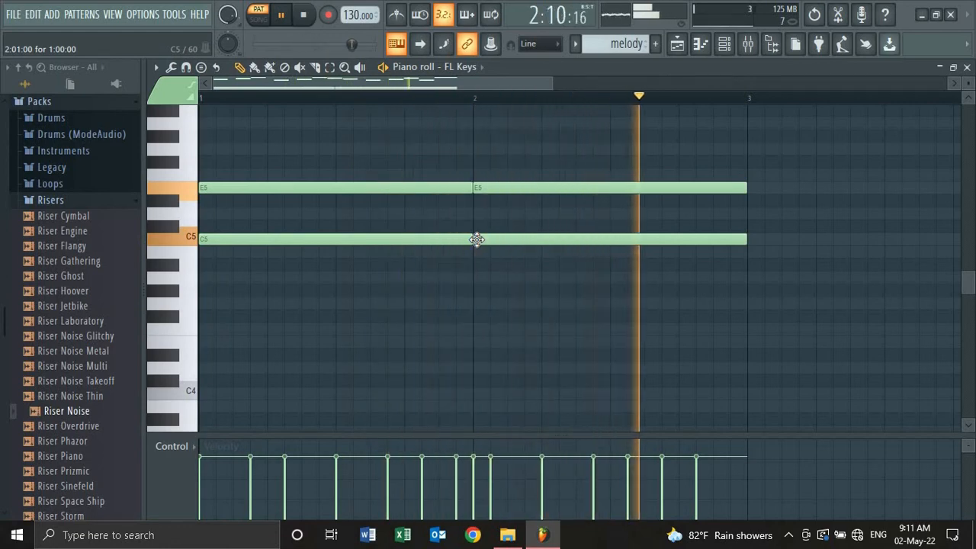
key("space")
left_click_drag(496, 190, 490, 286)
key("space")
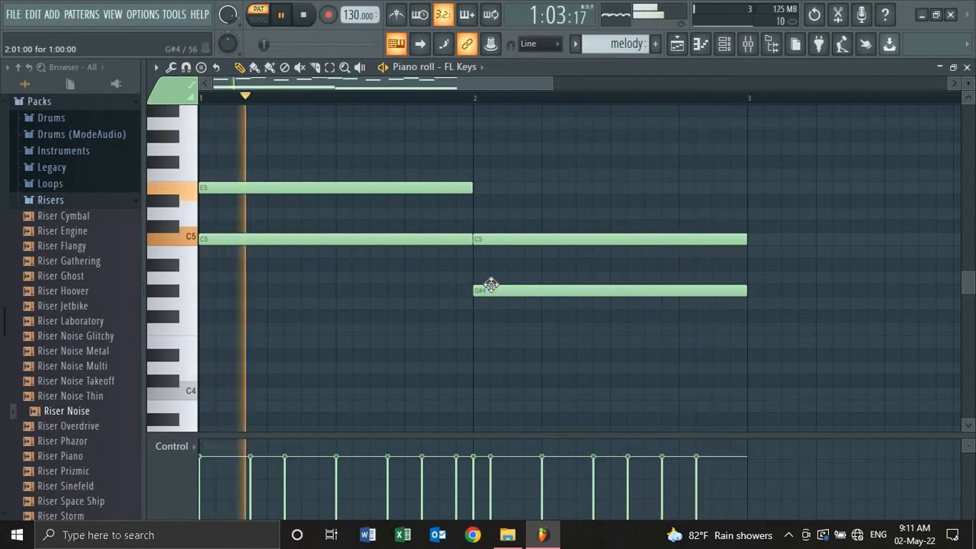
key("space")
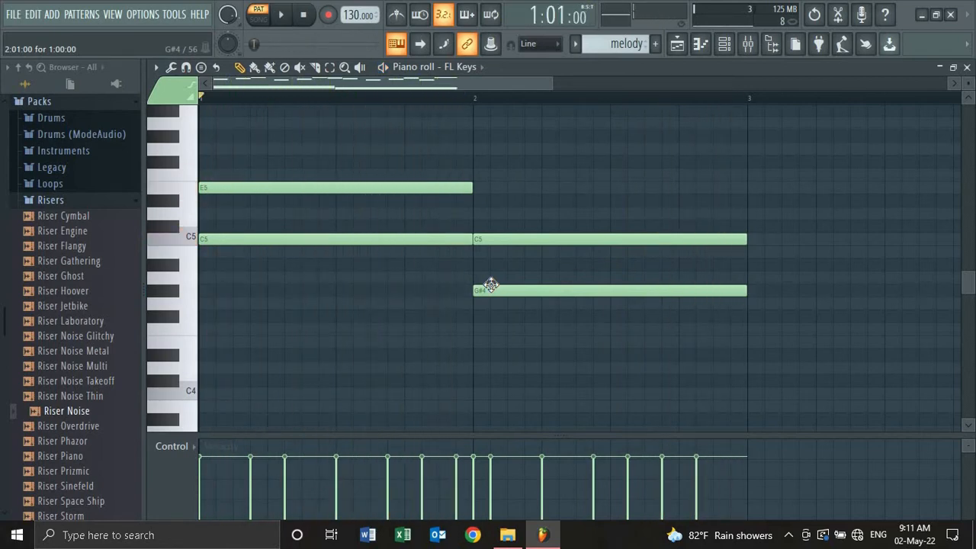
left_click_drag(973, 287, 973, 214)
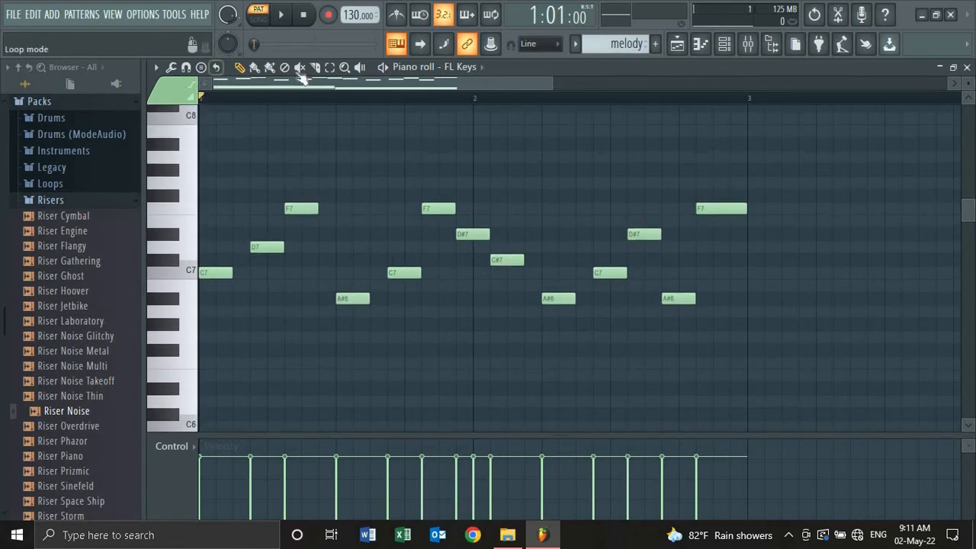
- Select all melody notes and duplicate them so the copy starts just after bar 3
left_click(330, 68)
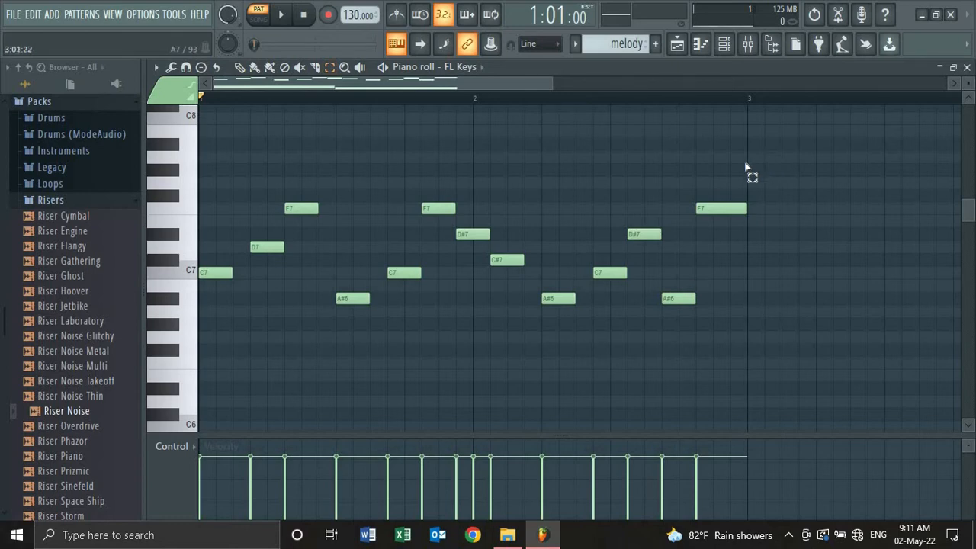
left_click_drag(746, 149, 206, 329)
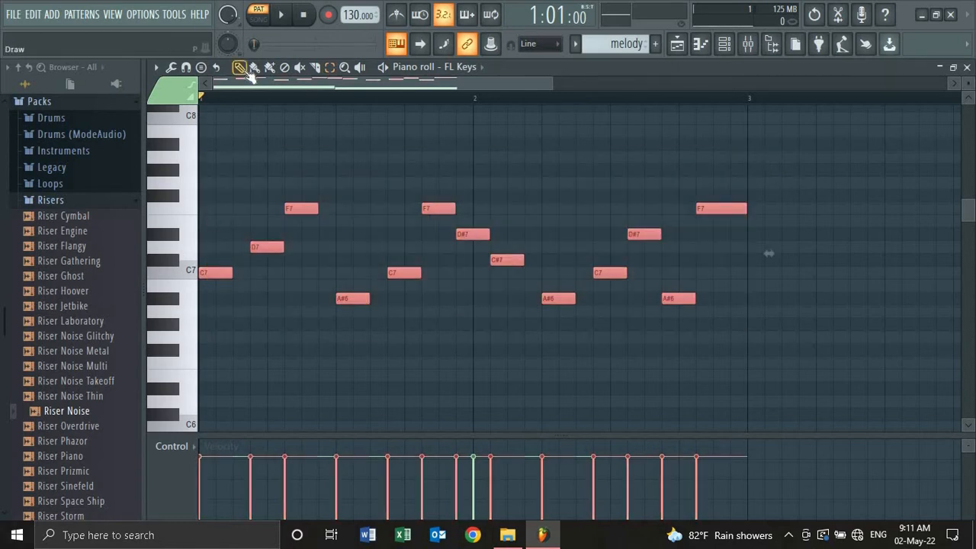
left_click_drag(215, 273, 757, 290)
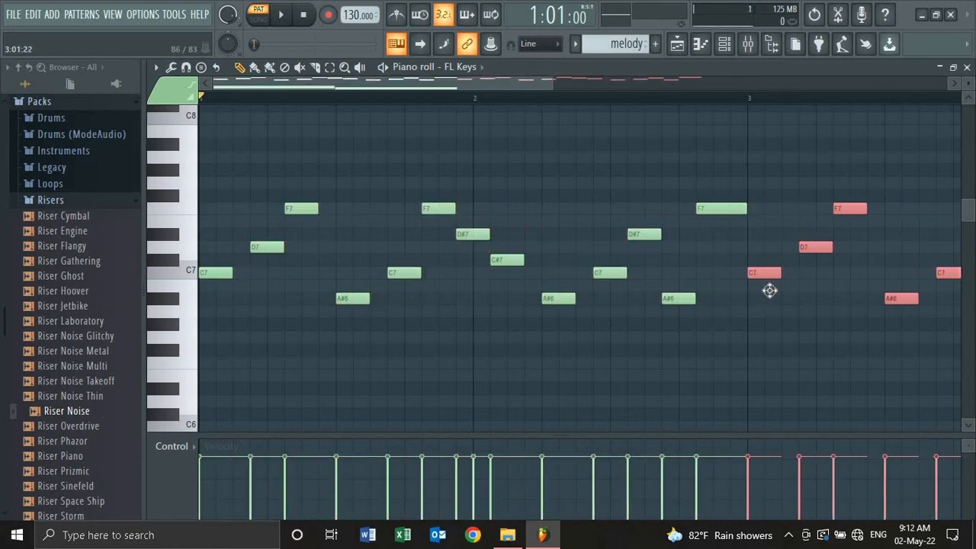
left_click_drag(783, 288, 787, 288)
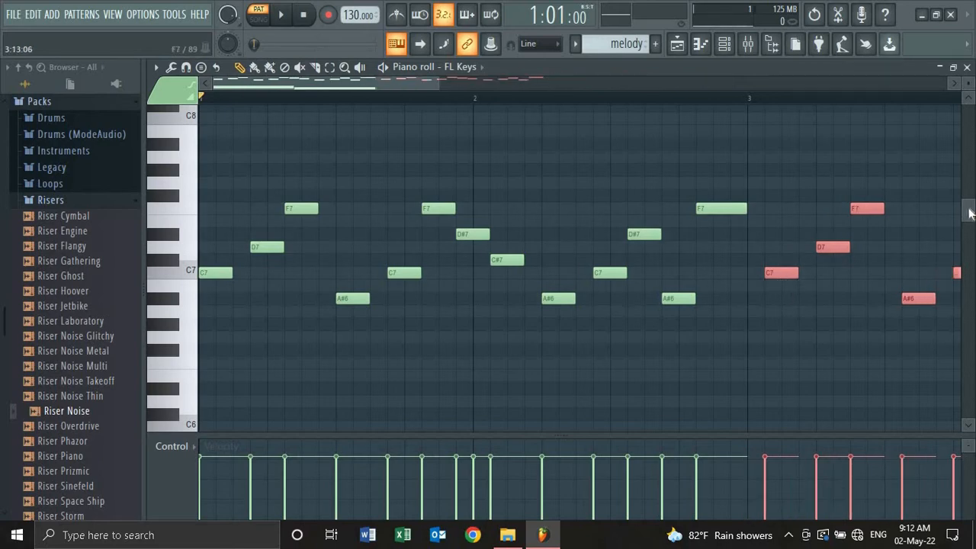
scroll(966, 240, "down", 5)
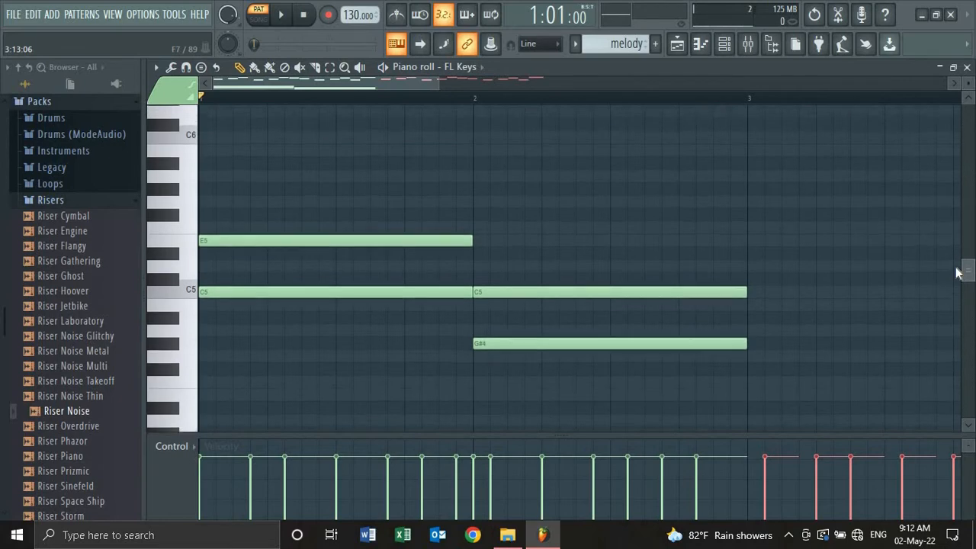
- Add E5 and G#5 chord notes spanning bar 3 and preview them
left_click_drag(441, 81, 552, 80)
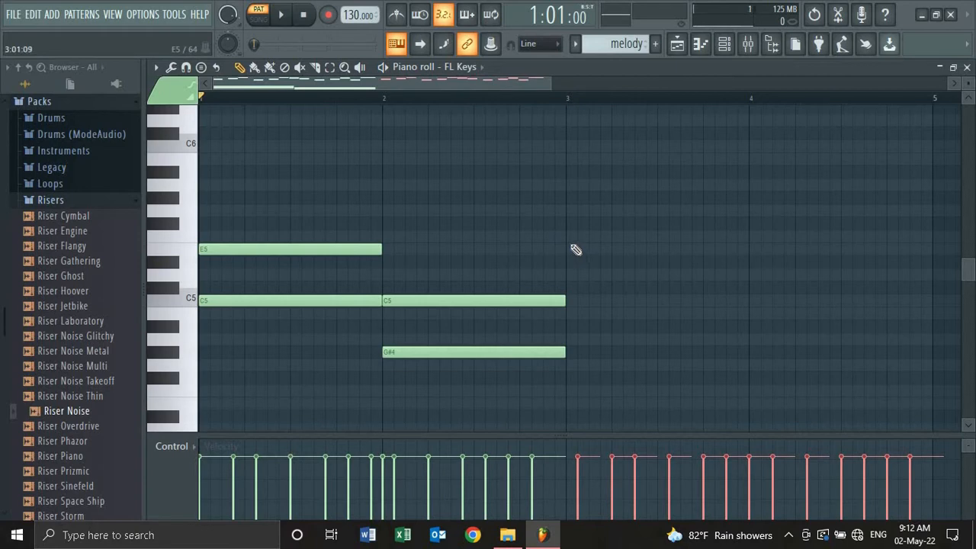
left_click(570, 250)
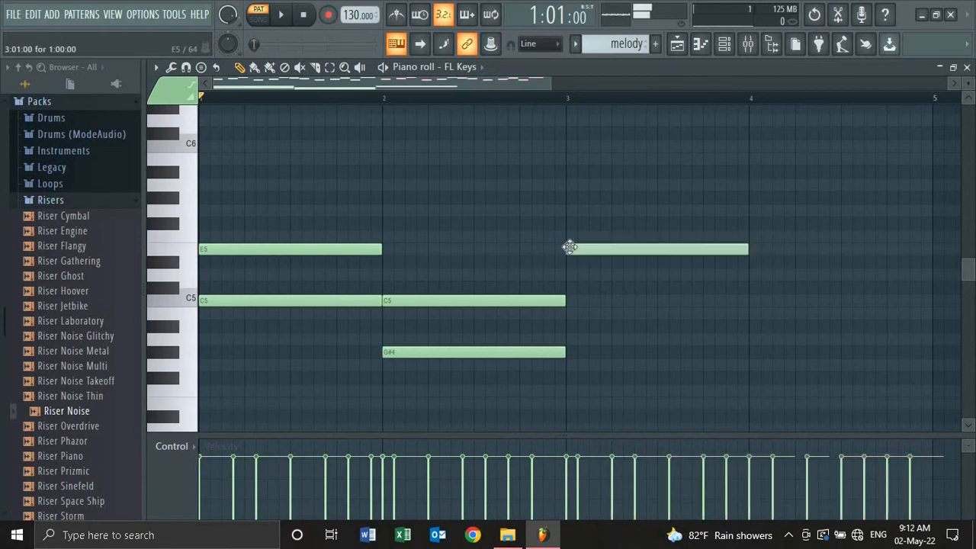
left_click(570, 198)
key("space")
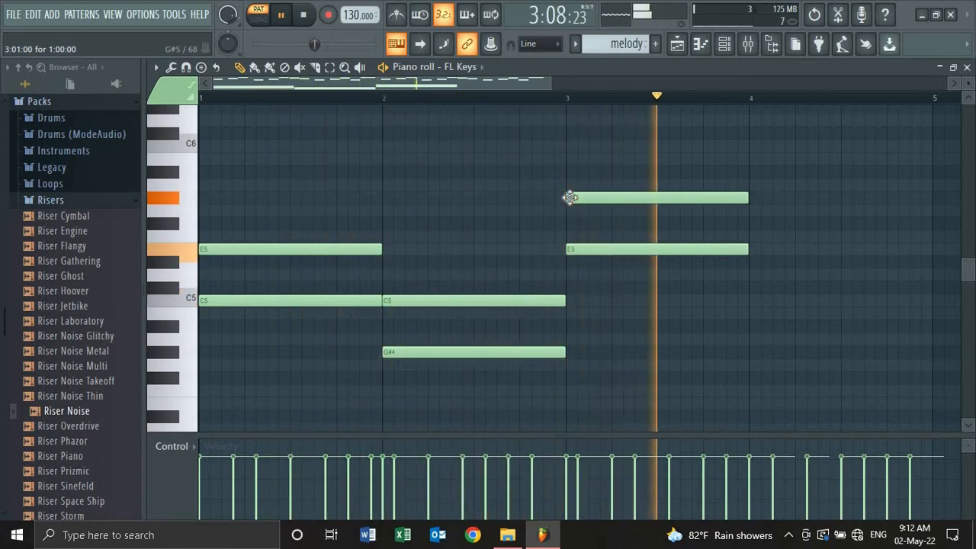
key("space")
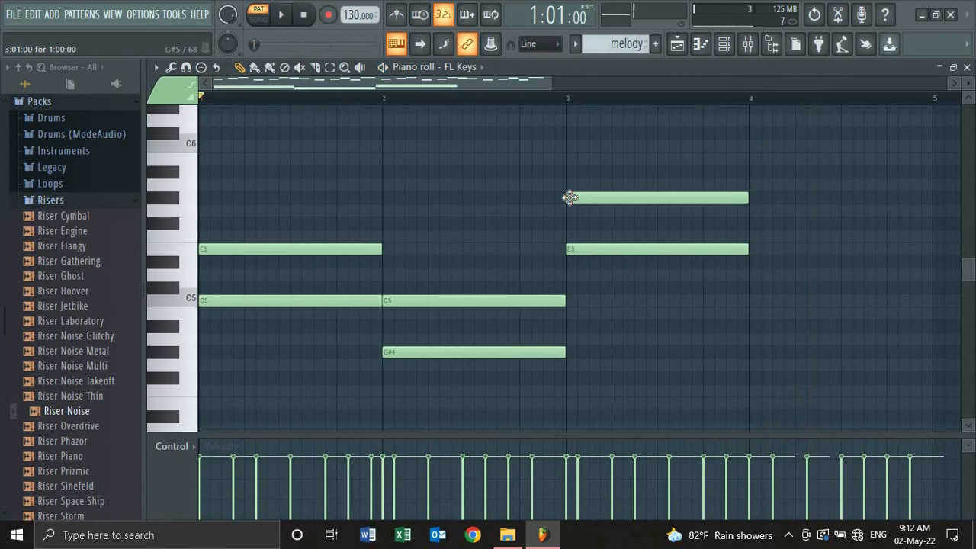
- Add A#4 and F#5 chord notes spanning bar 4 and play the pattern
left_click(751, 326)
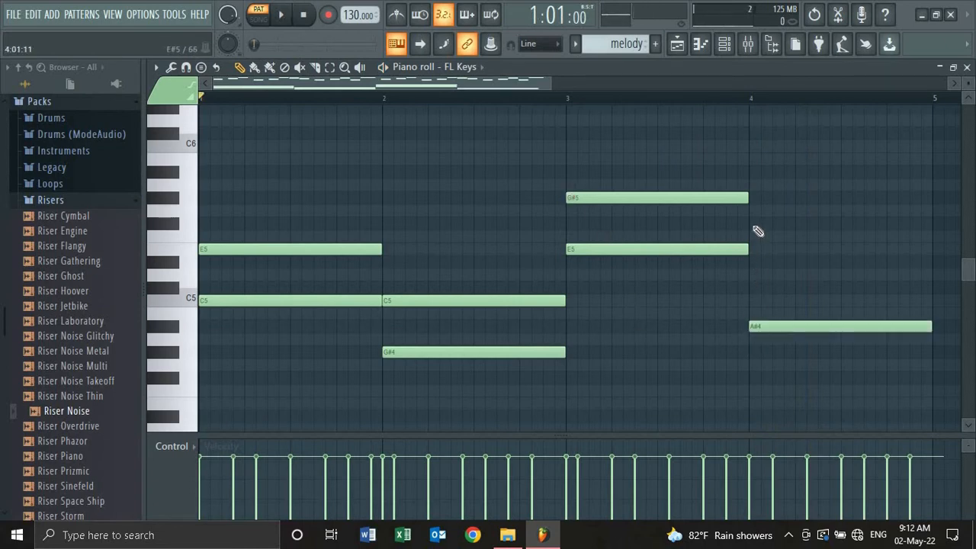
left_click(751, 224)
key("space")
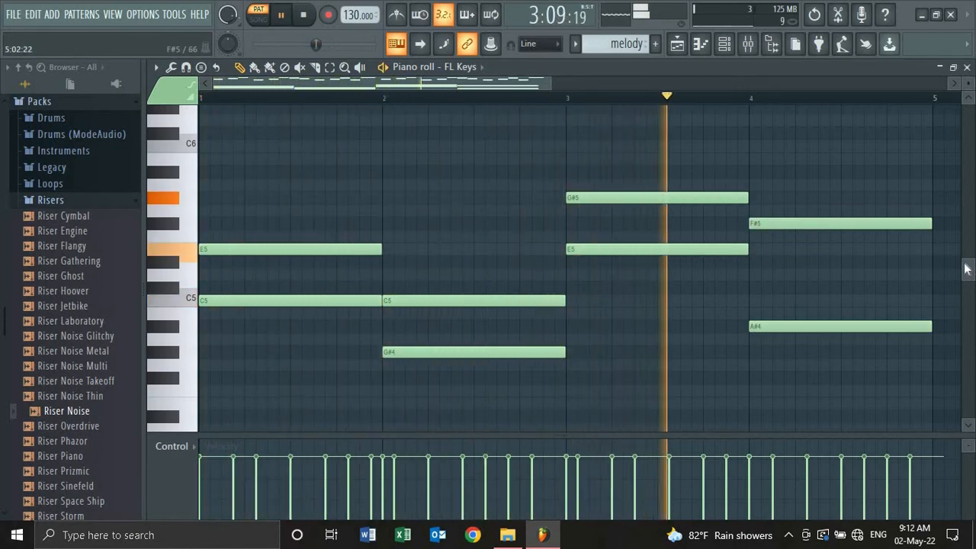
mouse_move(965, 268)
left_mouse_down()
mouse_move(967, 211)
mouse_move(961, 257)
left_mouse_up()
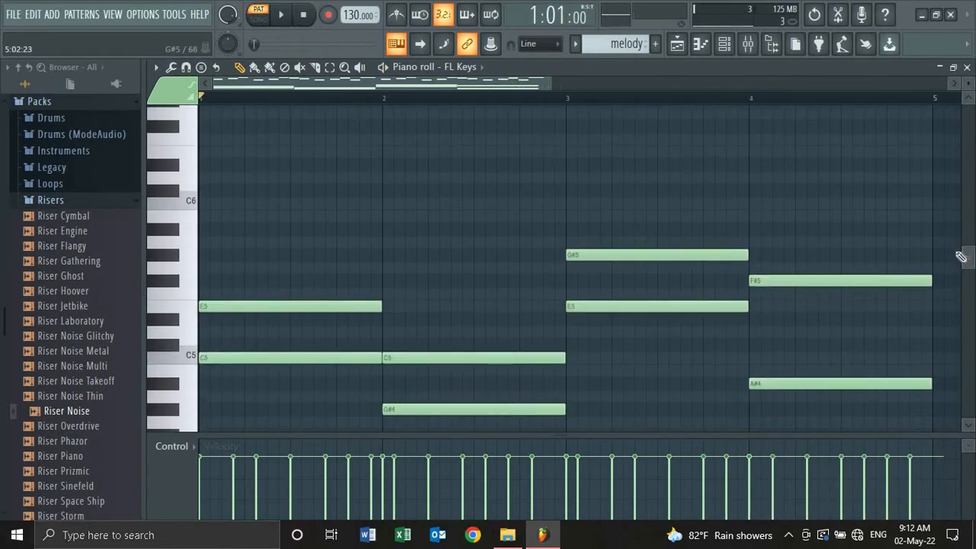
left_click_drag(550, 79, 749, 81)
key("space")
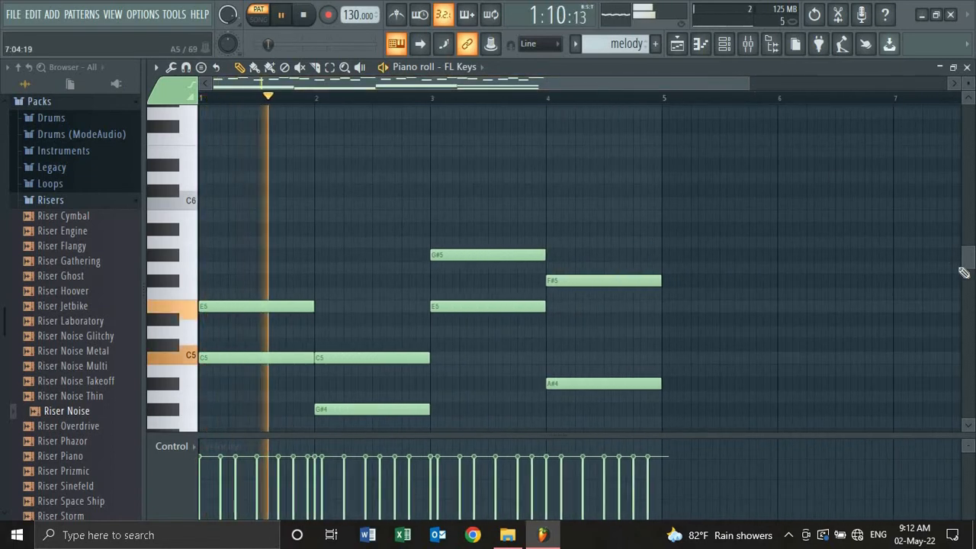
left_click_drag(967, 259, 969, 223)
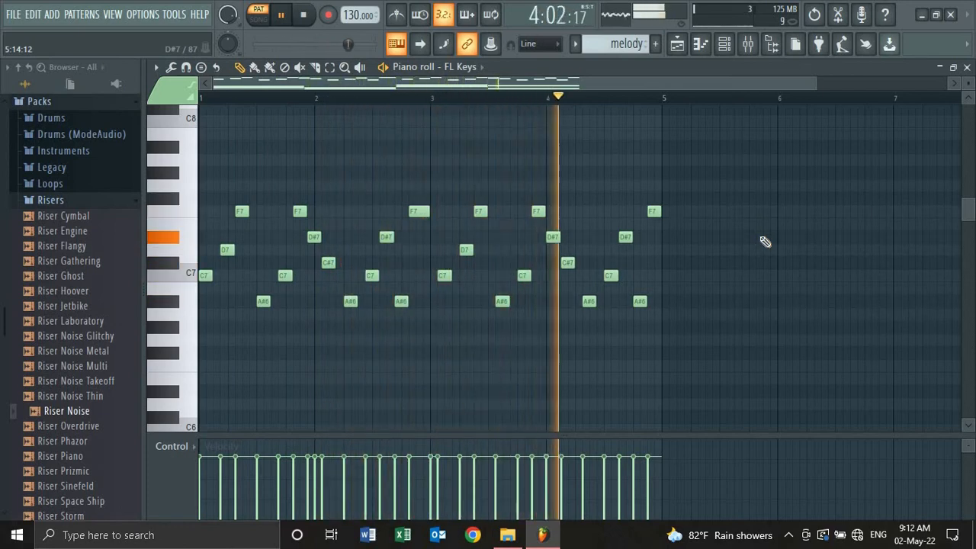
- Lower the bar 3 notes to C5 and E5 and the bar 4 notes to C5 and G#4
key("space")
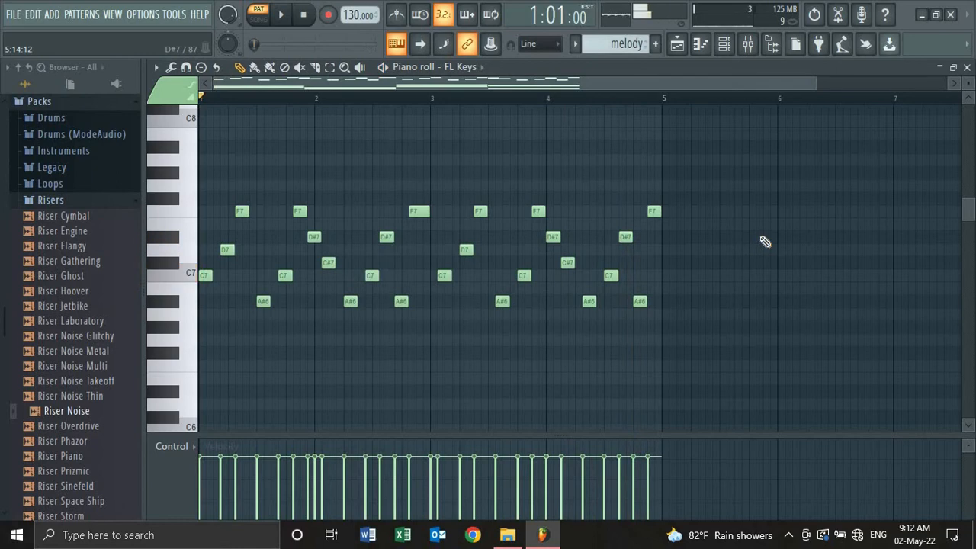
left_click_drag(963, 215, 956, 287)
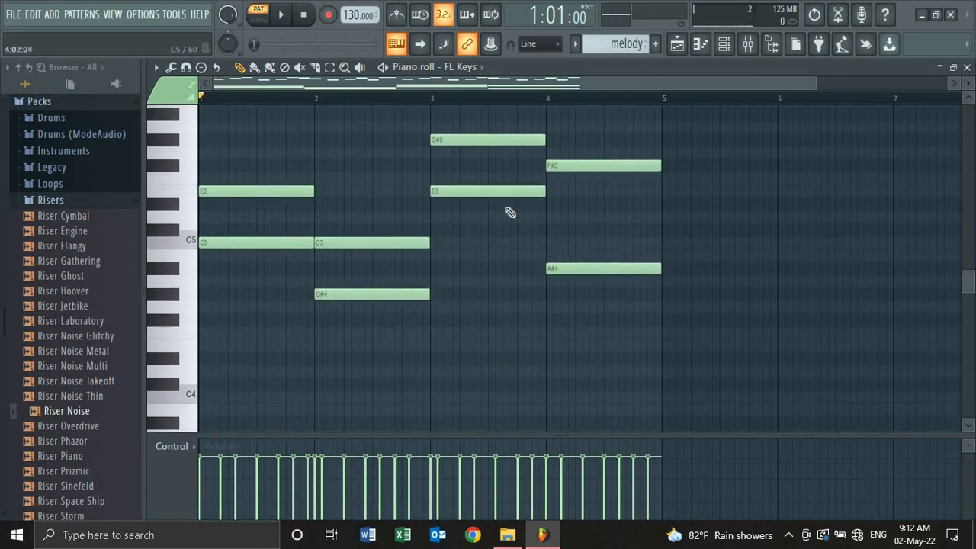
left_click_drag(451, 201, 453, 253)
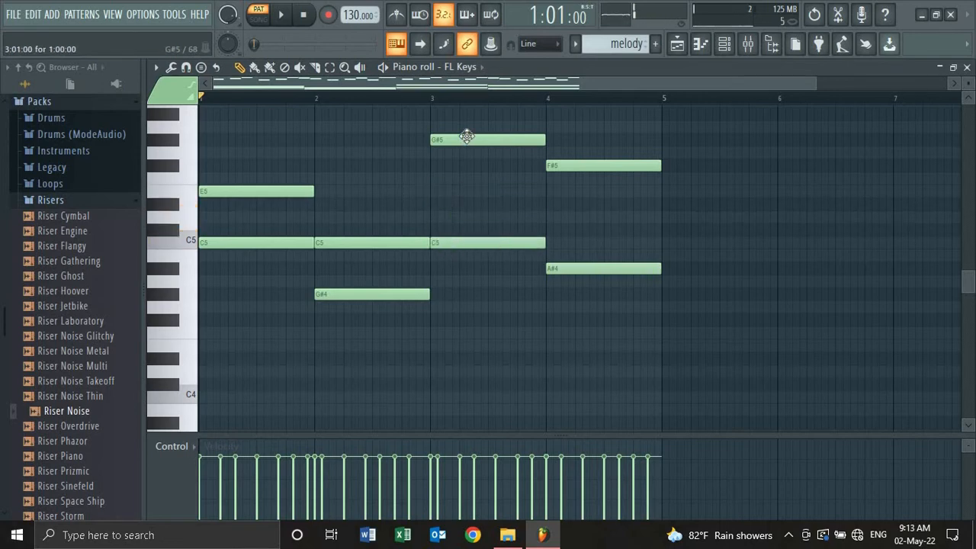
left_click_drag(467, 145, 466, 189)
left_click_drag(582, 164, 584, 245)
left_click_drag(581, 278, 581, 300)
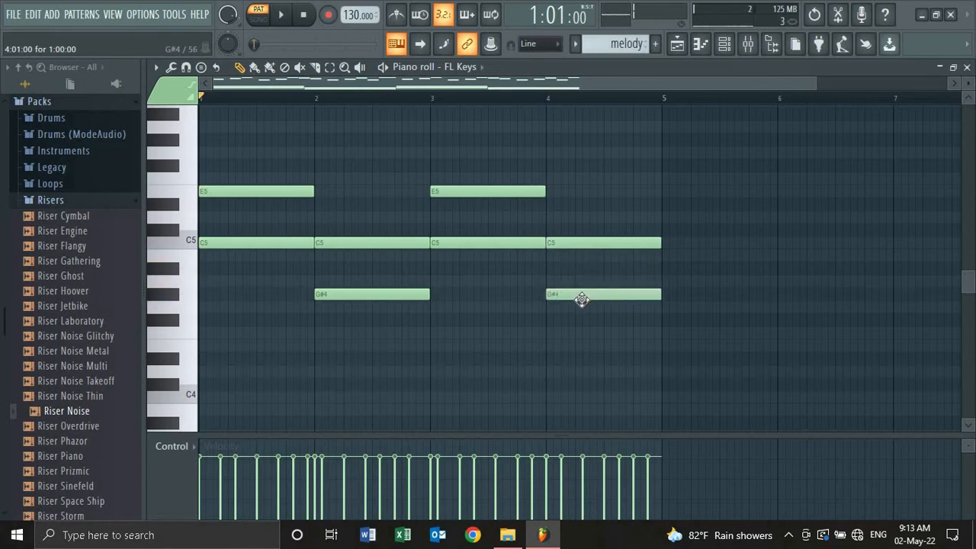
key("space")
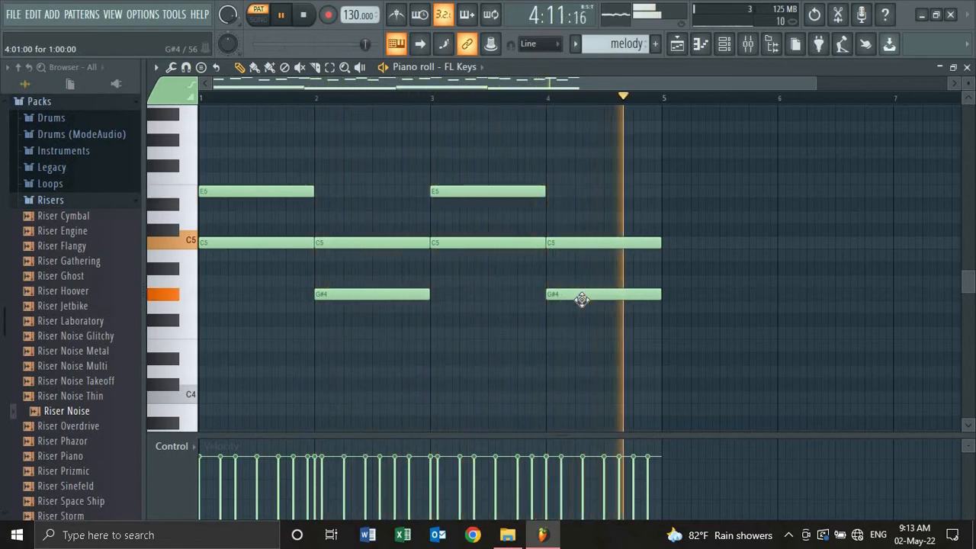
key("space")
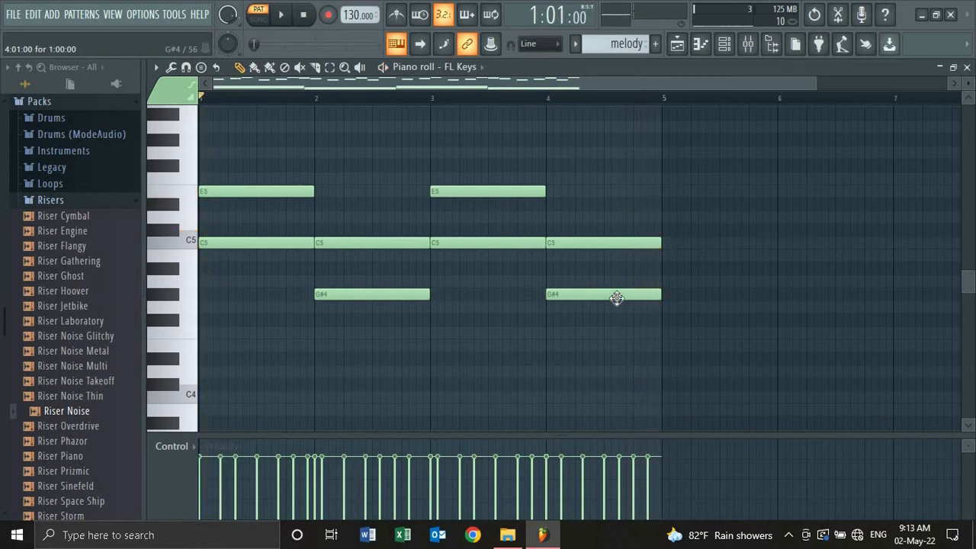
scroll(971, 287, "up", 6)
scroll(959, 283, "down", 4)
scroll(959, 283, "down", 3)
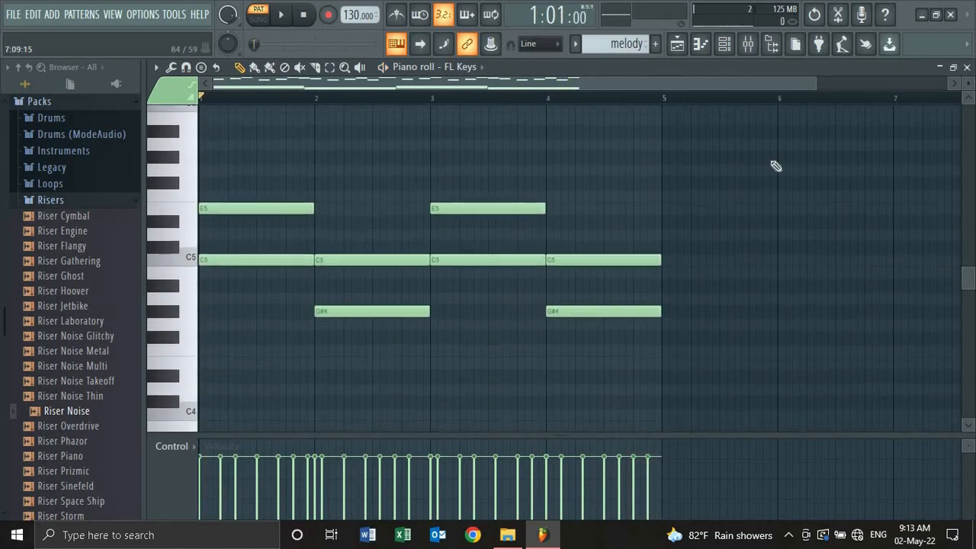
- Place the melody clip at the start of Track 1, repeat it across bars 5–9, and play
left_click(676, 45)
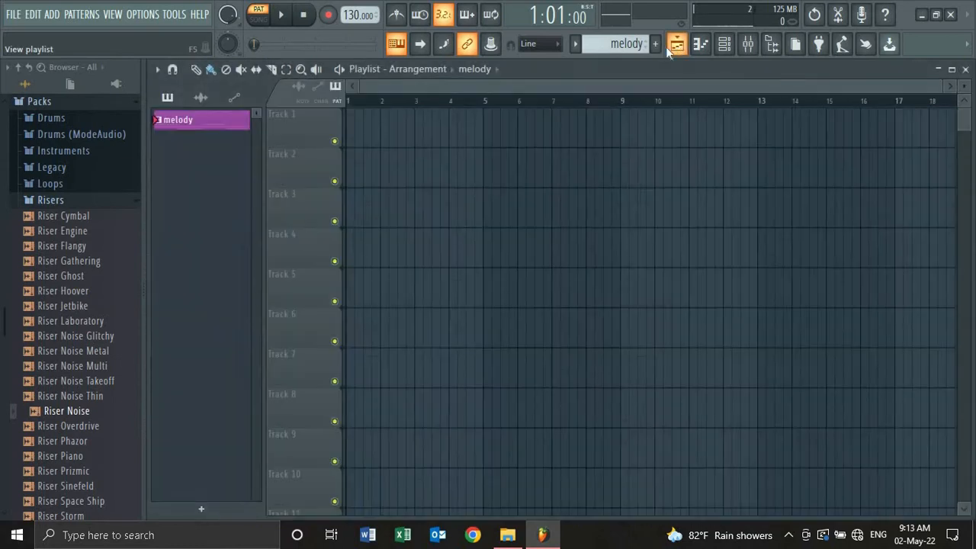
left_click(353, 143)
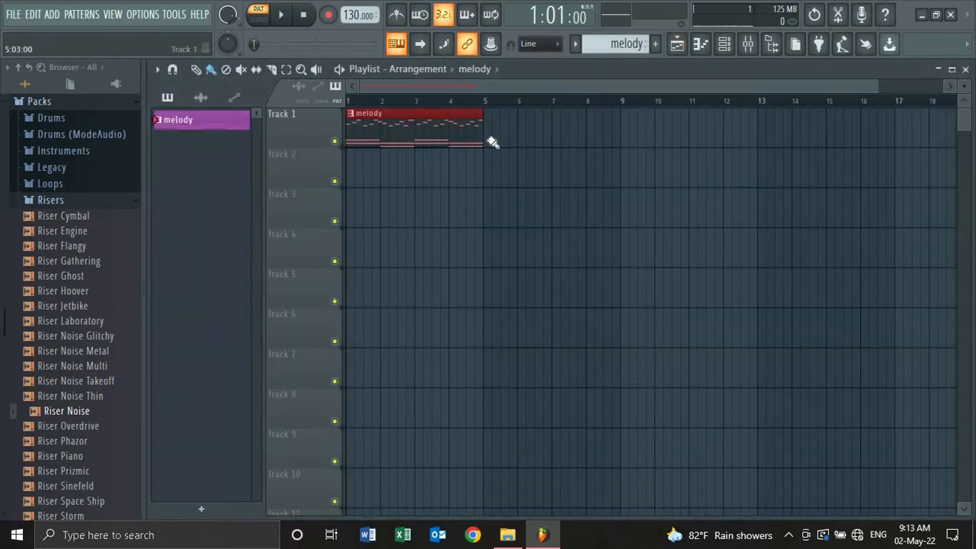
key("ctrl+b")
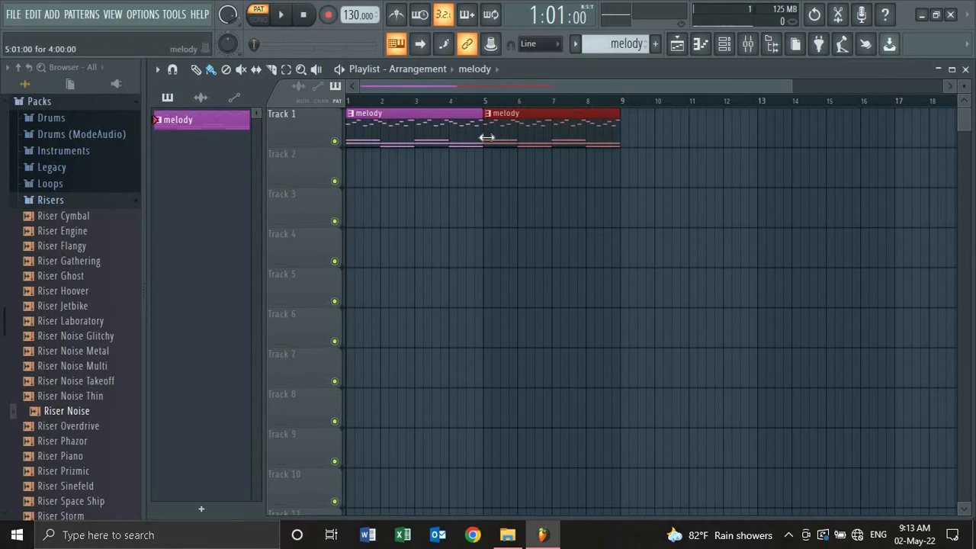
key("space")
key("space")
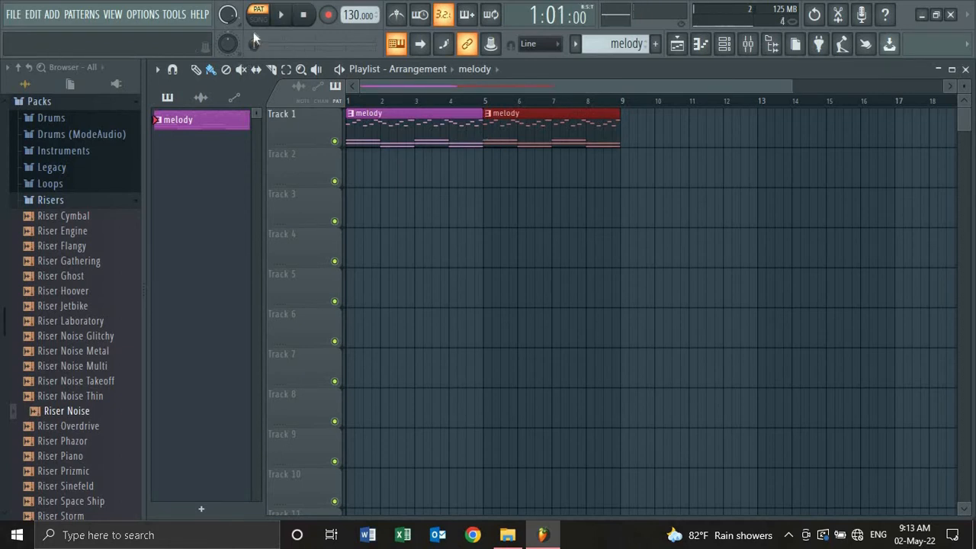
key("space")
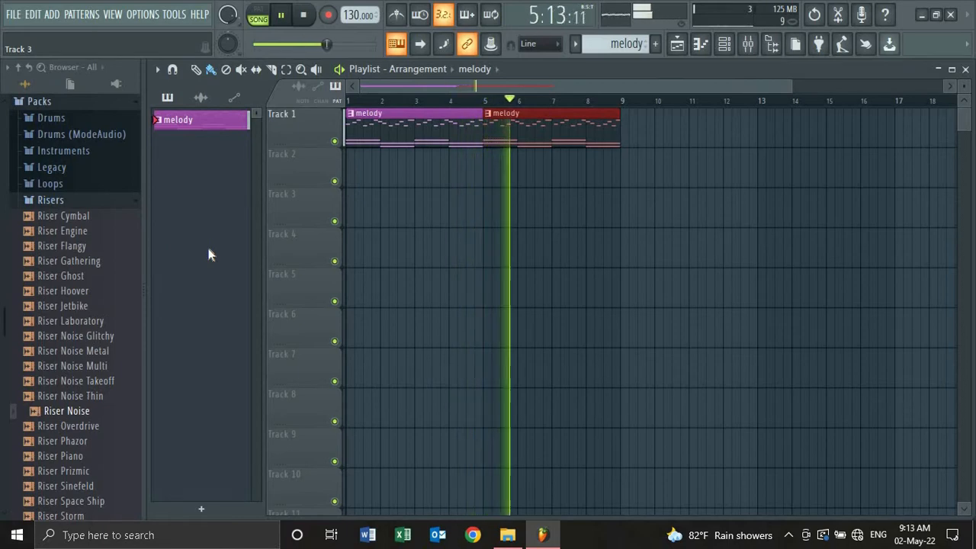
key("space")
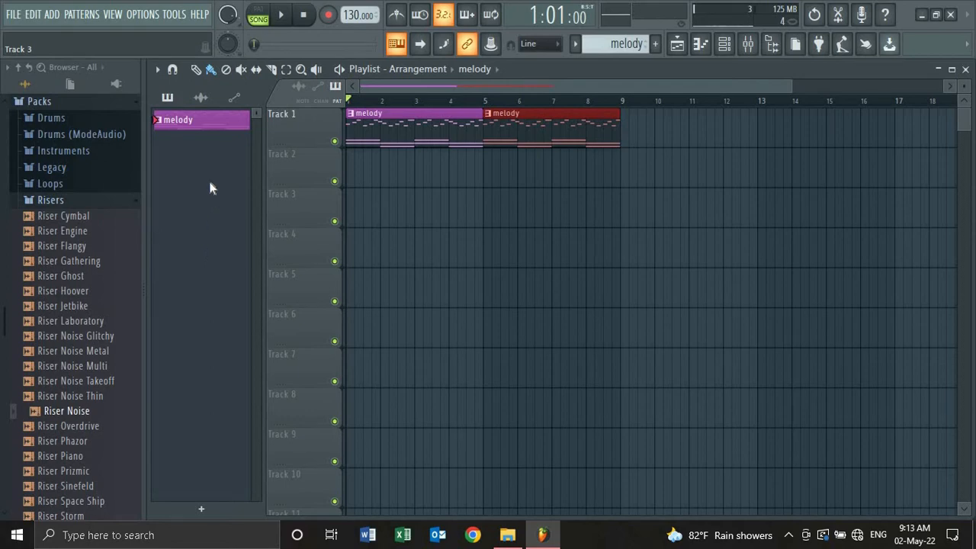
- Create a new pattern named 'kick pattern', colour it blue-purple, and show the channel rack
left_click(655, 44)
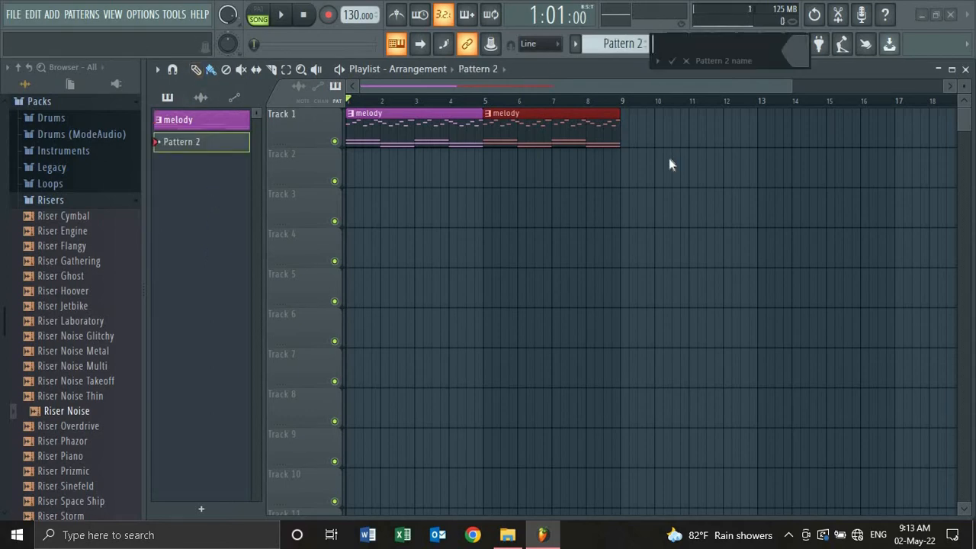
type("kick pattern")
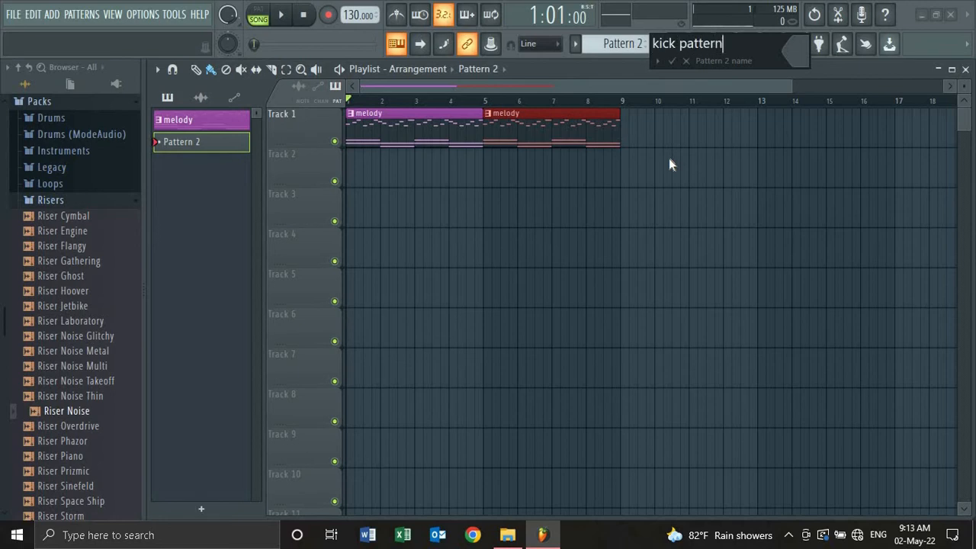
left_click(796, 53)
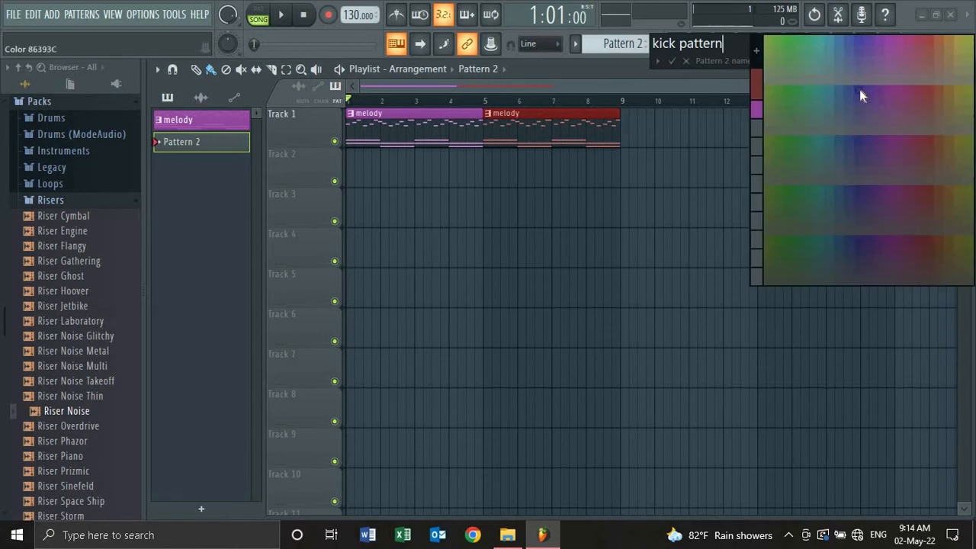
left_click(860, 89)
key("Return")
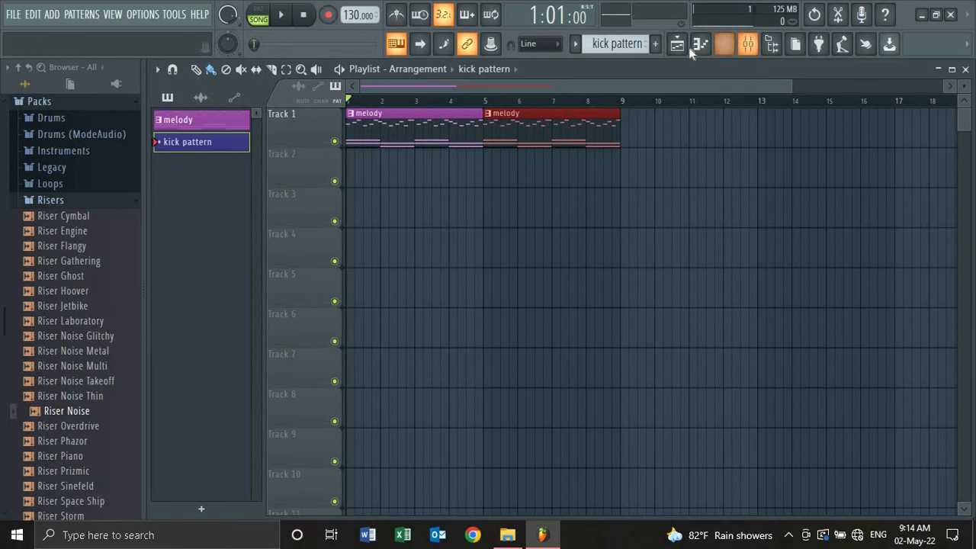
left_click(725, 46)
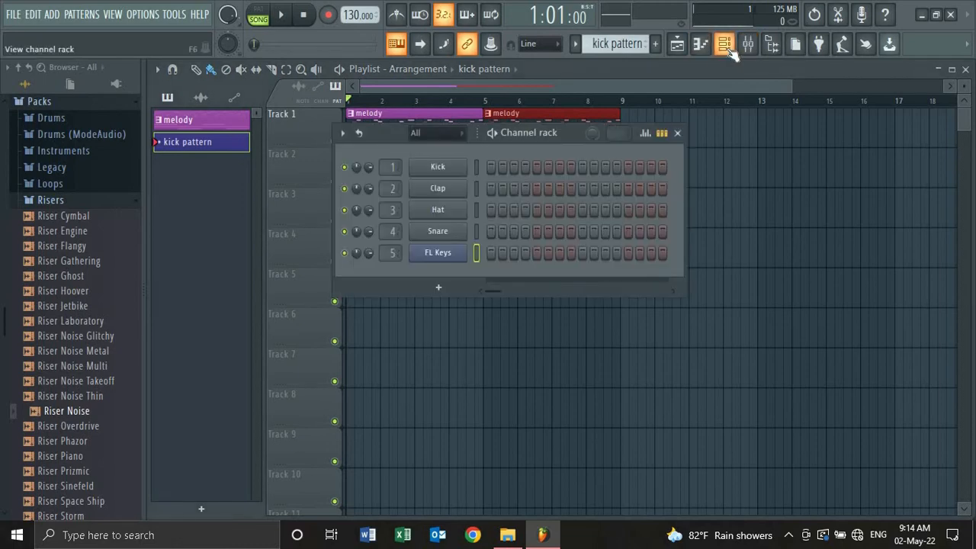
- Fill every fourth Kick step, extend the pattern to 32 steps, refill it, and close the rack
left_click(489, 167)
right_click(453, 168)
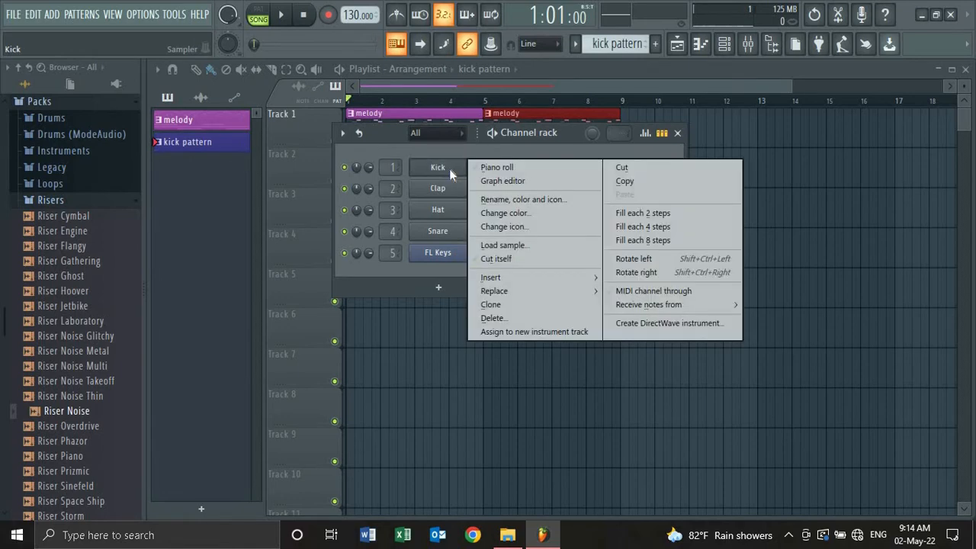
left_click(656, 227)
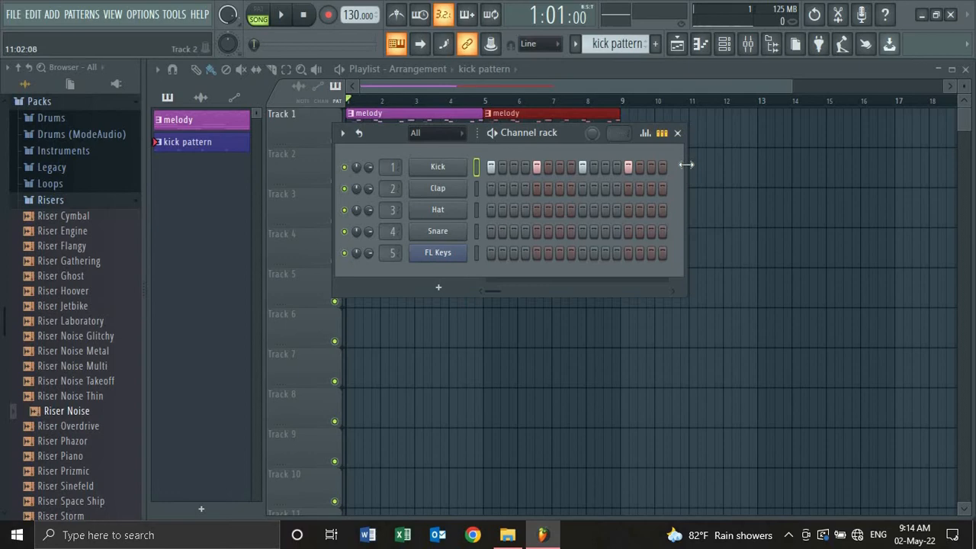
left_click_drag(686, 165, 892, 172)
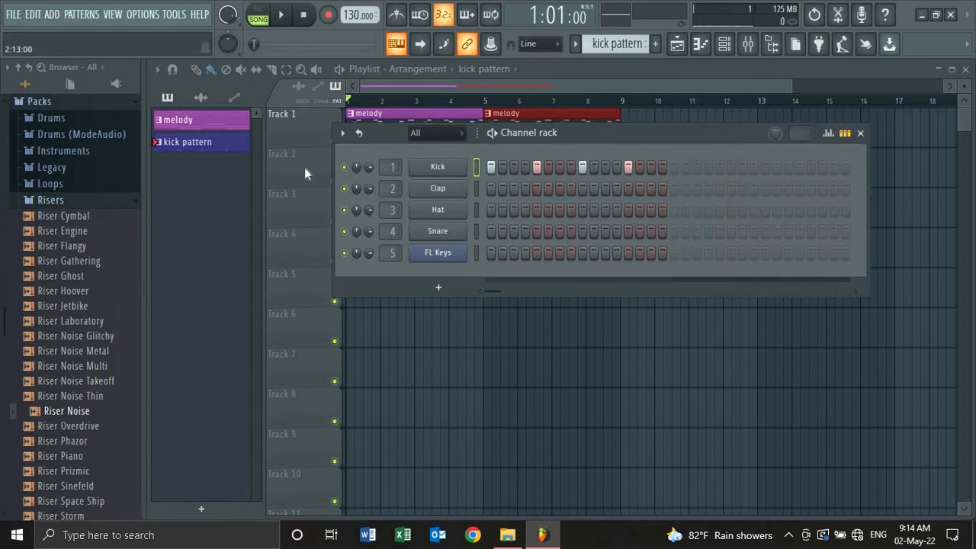
left_click(674, 167)
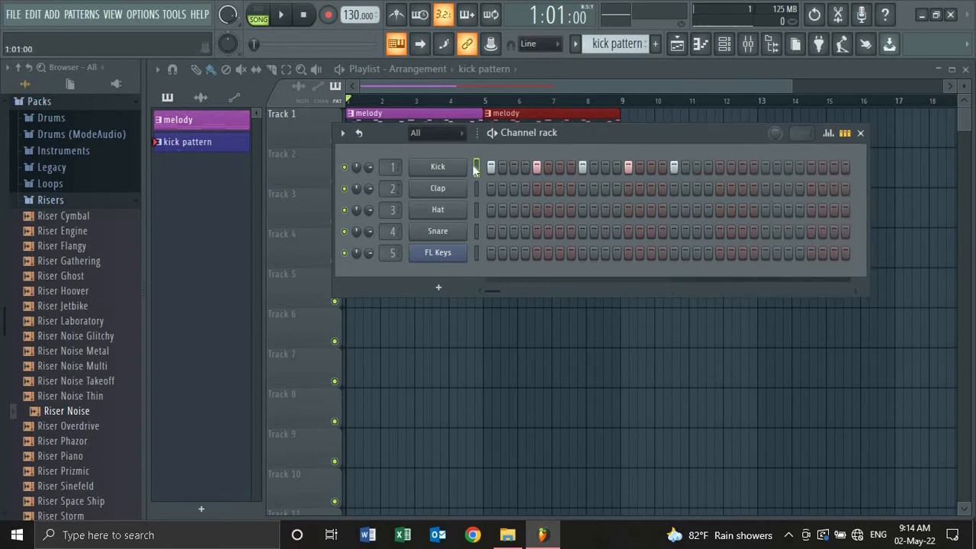
right_click(453, 175)
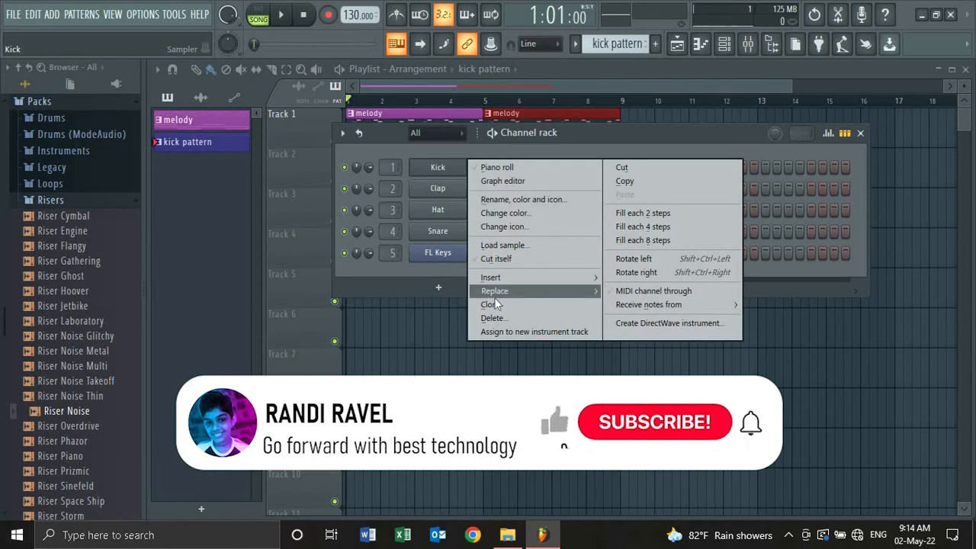
mouse_move(534, 291)
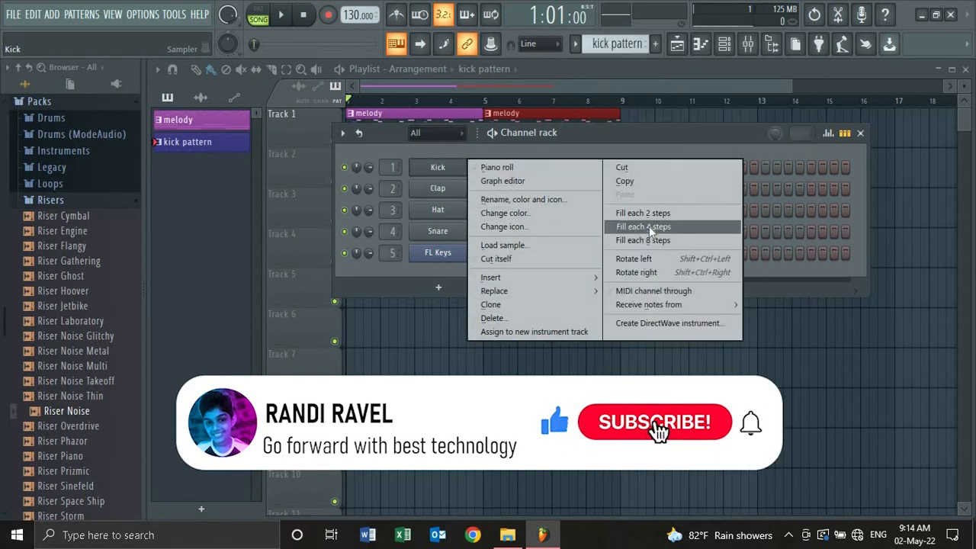
left_click(649, 226)
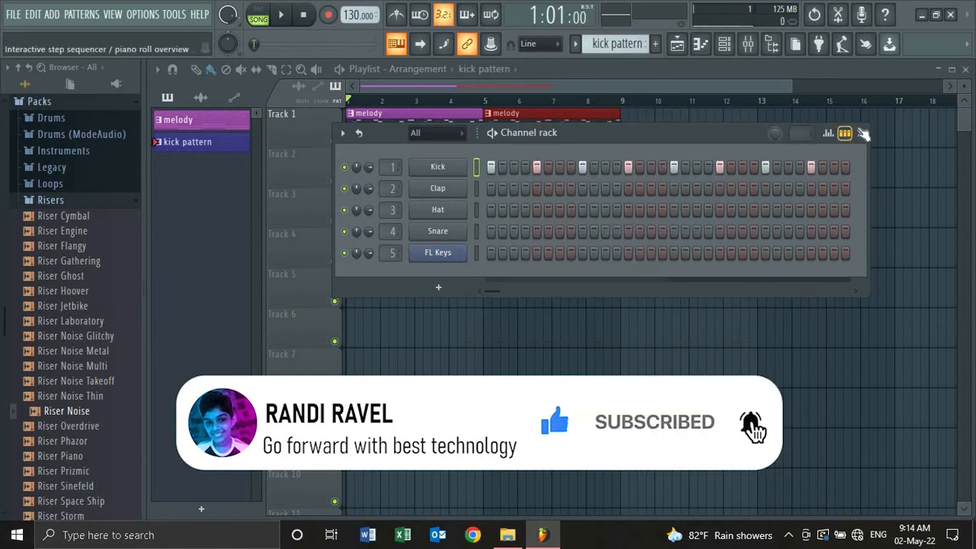
left_click(861, 134)
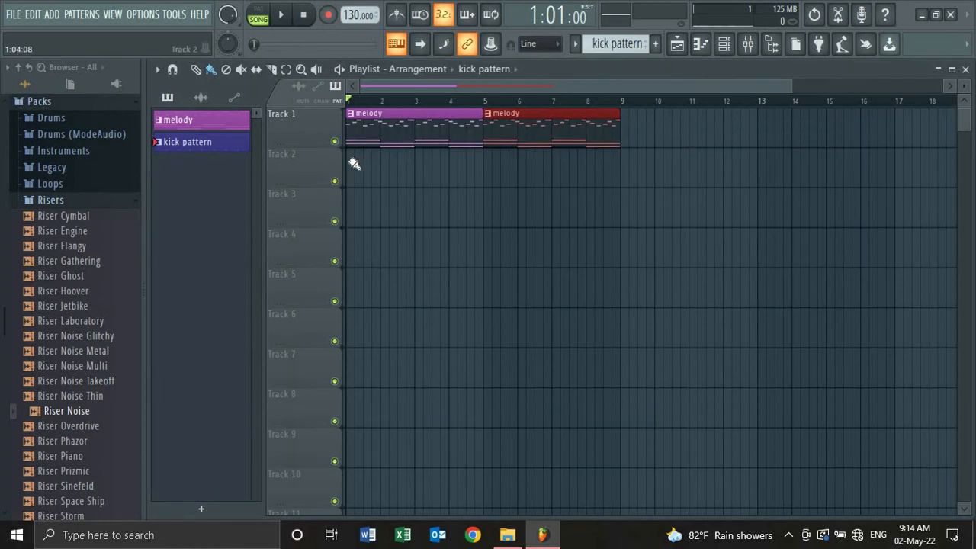
left_click_drag(355, 164, 575, 178)
key("space")
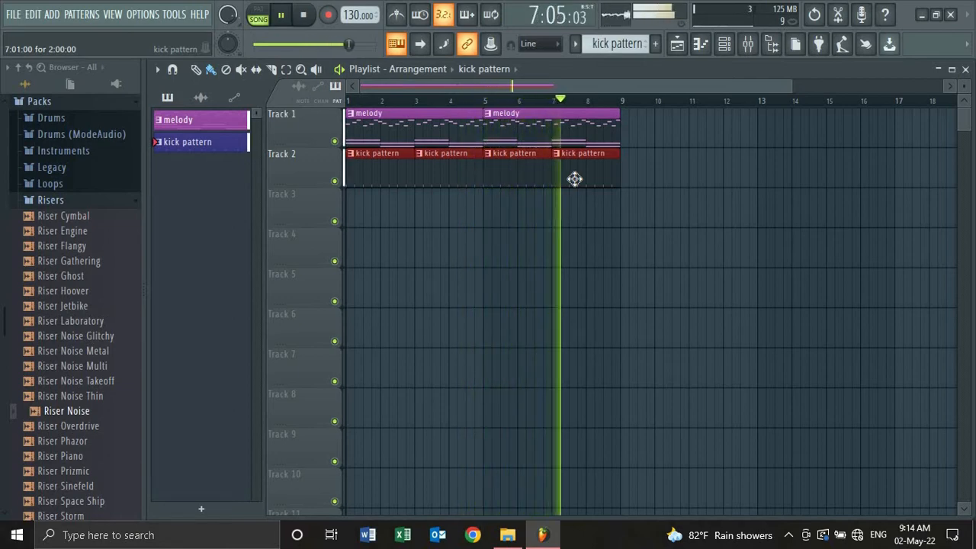
key("space")
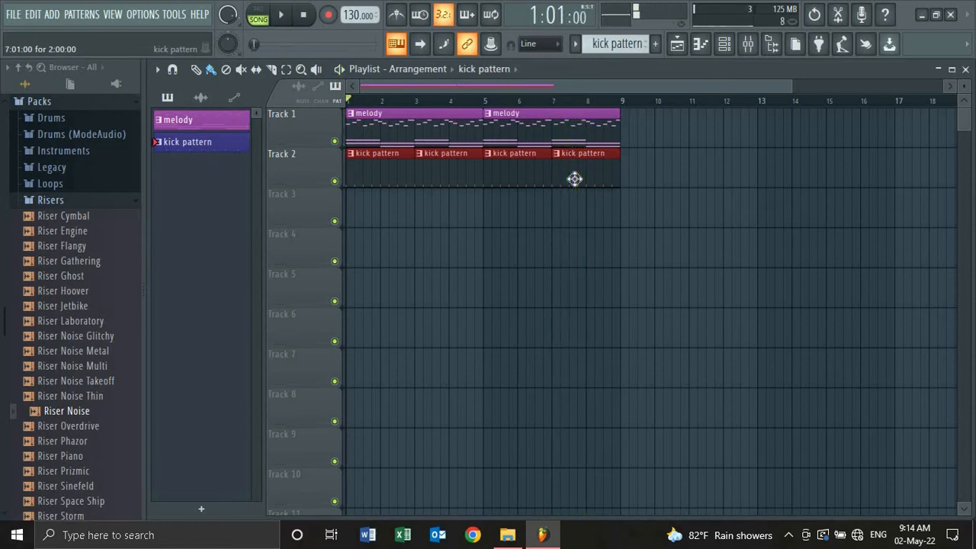
right_click(579, 174)
right_click(488, 187)
right_click(442, 187)
right_click(392, 187)
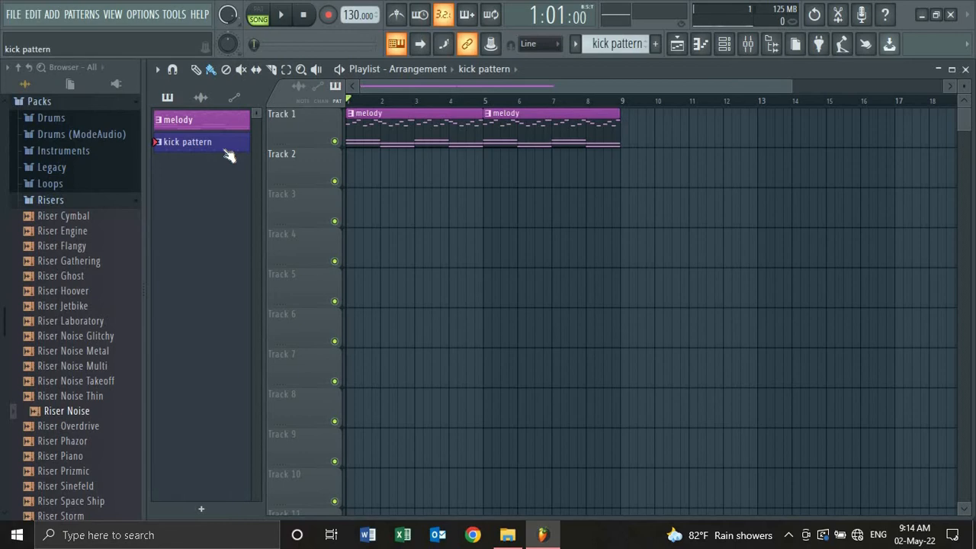
- In the channel rack, clear one Kick step and check the Clap channel's settings during playback
left_click(726, 46)
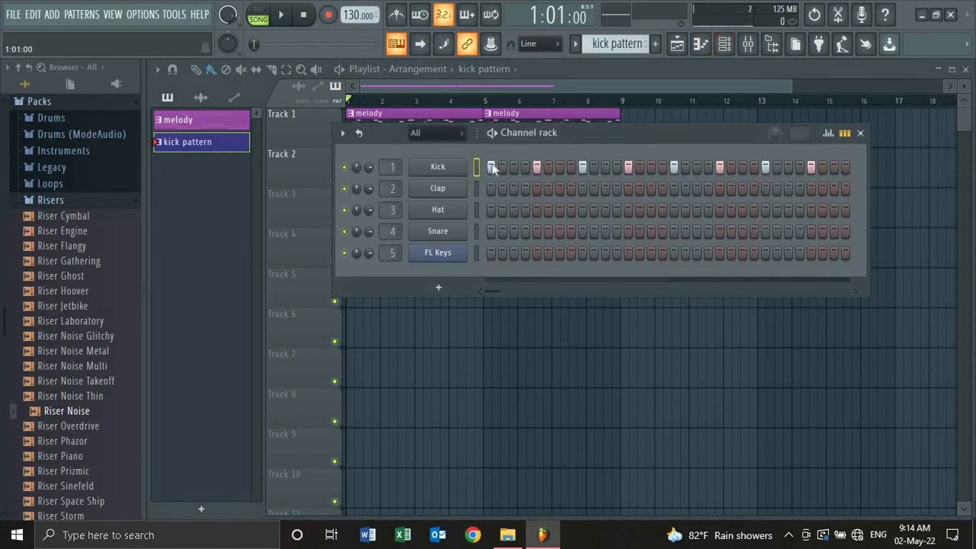
right_click(814, 166)
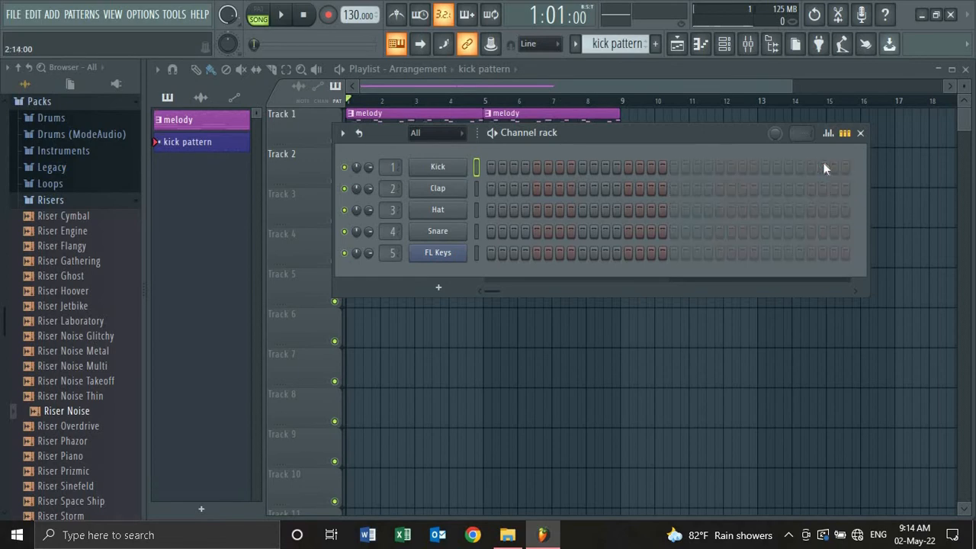
left_click(432, 185)
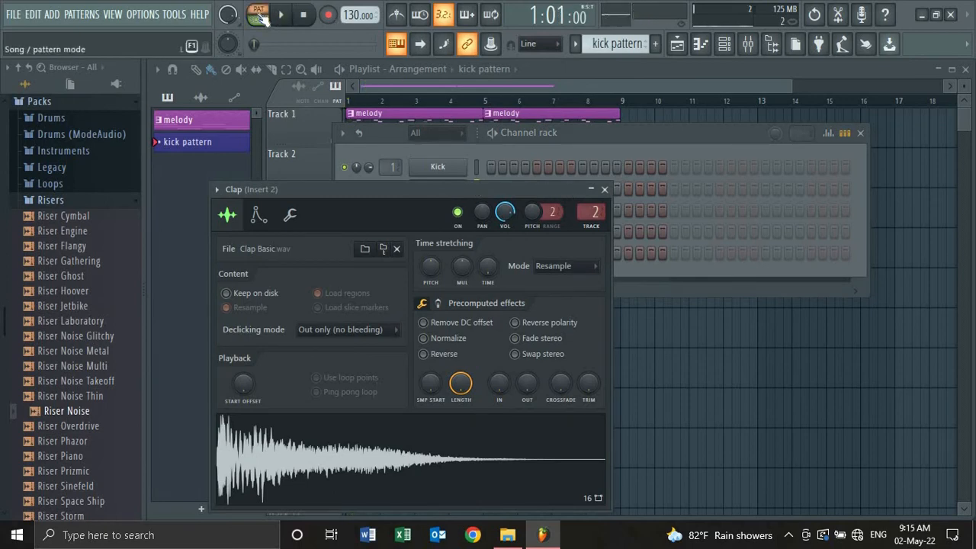
key("space")
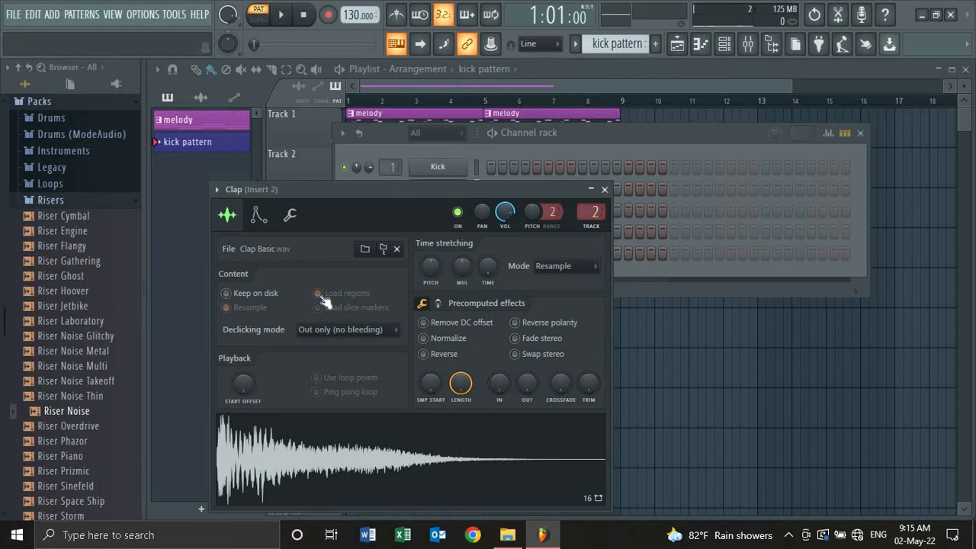
left_click(603, 189)
- Fill every fourth Clap step across all 32 steps
right_click(429, 189)
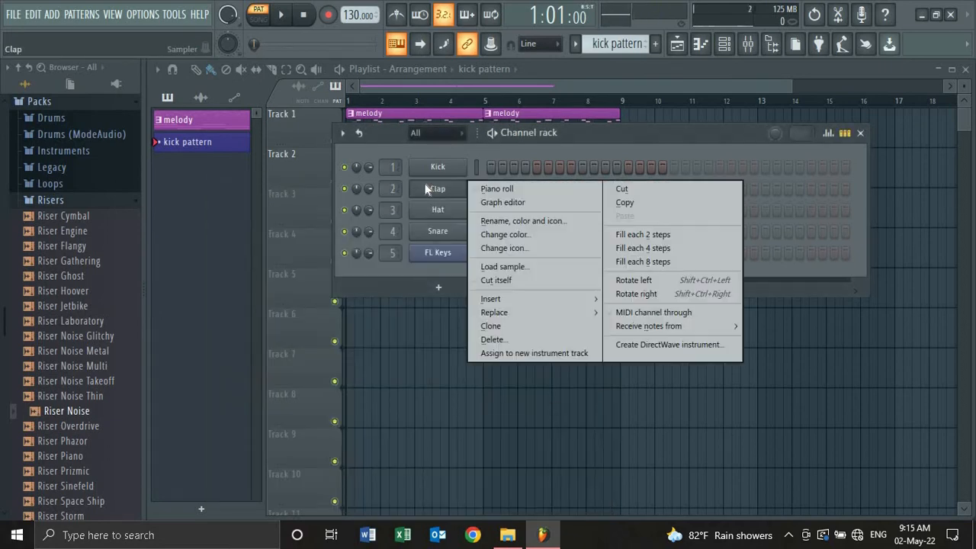
left_click(644, 248)
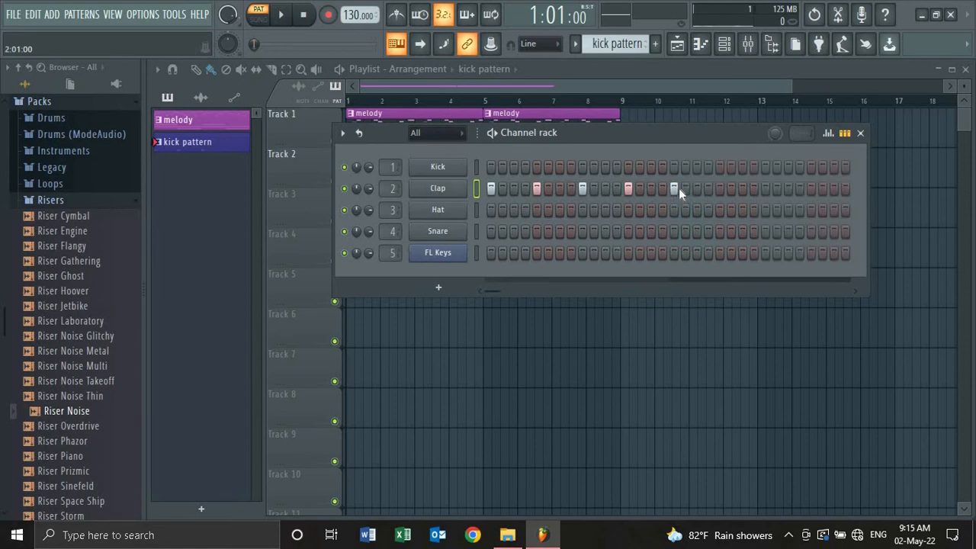
right_click(411, 189)
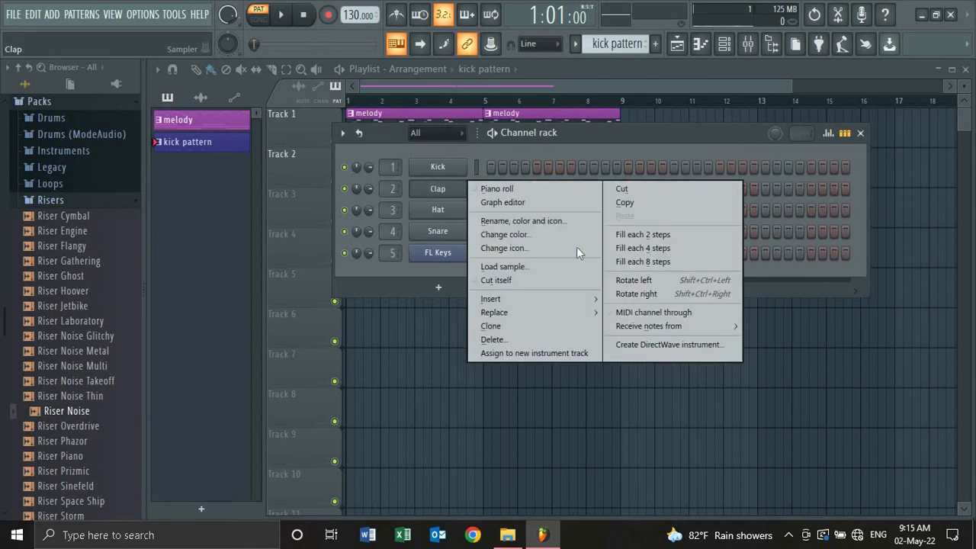
left_click(623, 248)
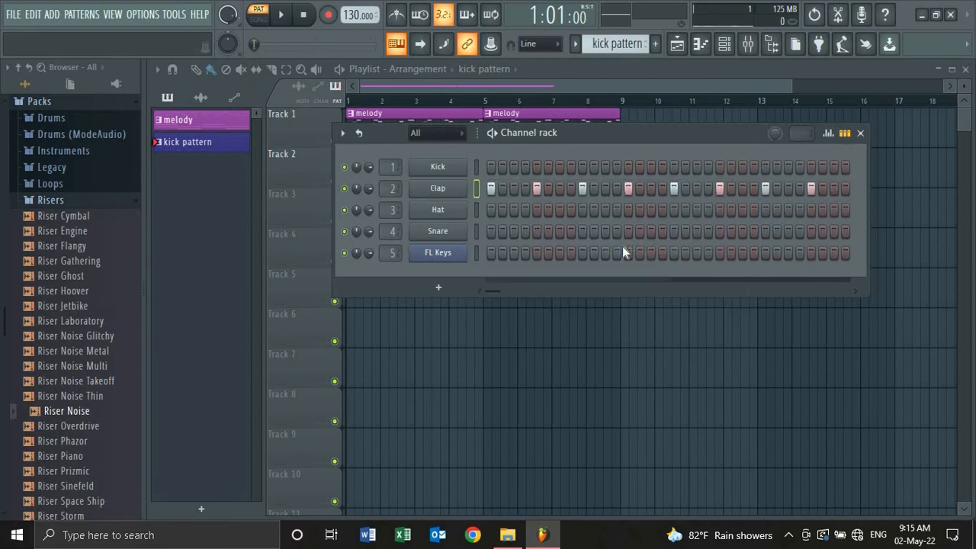
- Navigate the browser to the Claps folder inside Drums (ModeAudio)
left_click(85, 200)
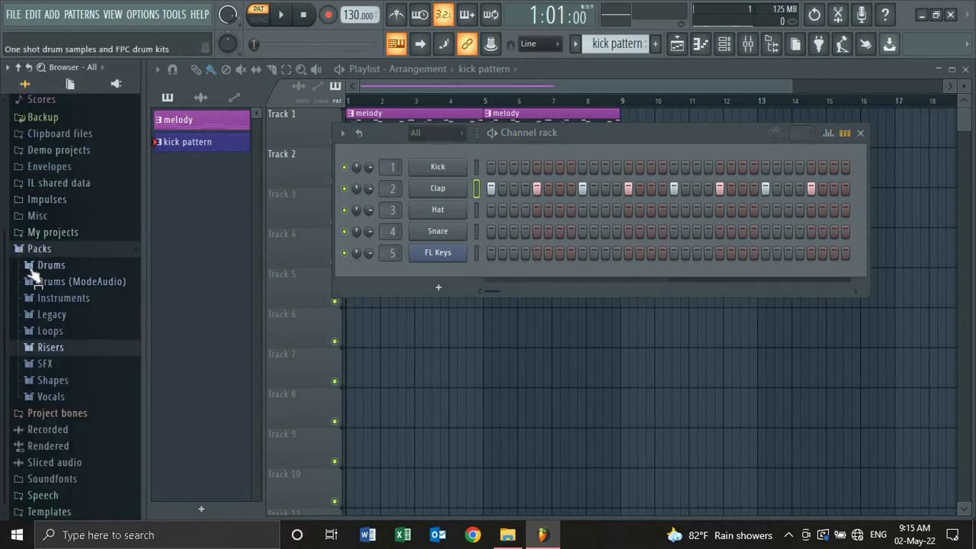
left_click(33, 268)
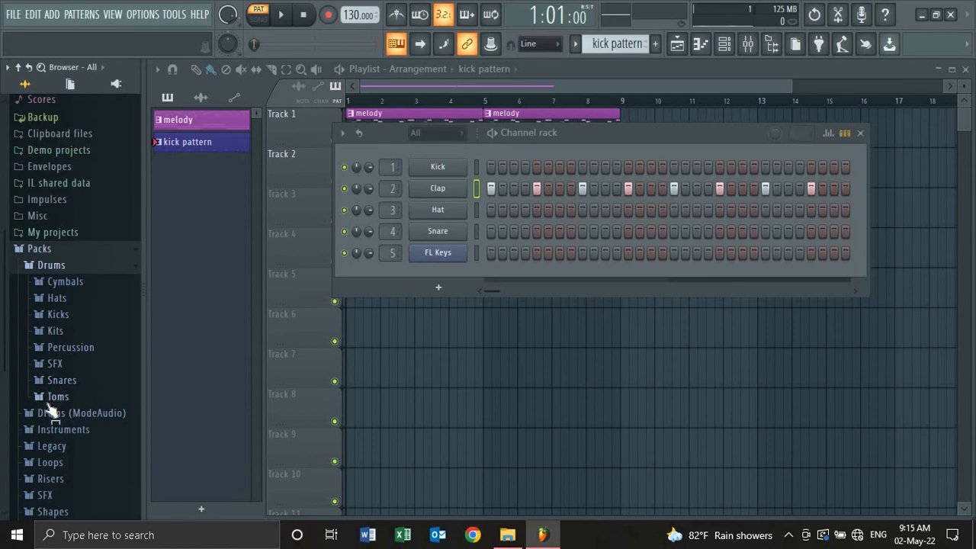
left_click(39, 269)
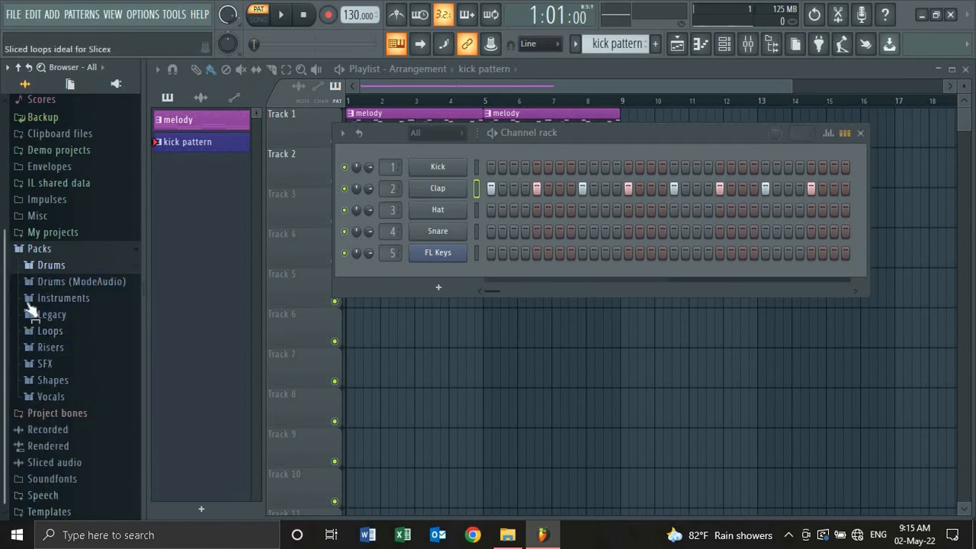
left_click(36, 283)
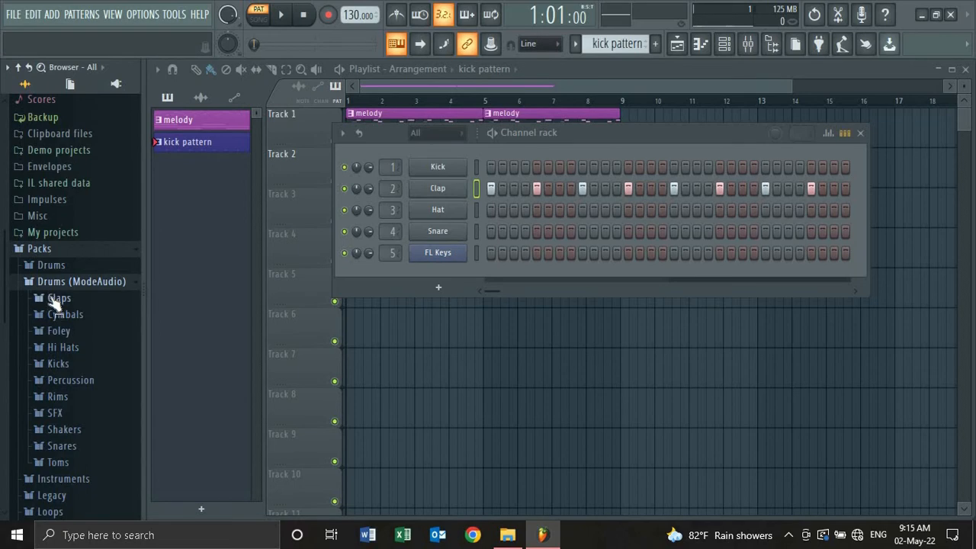
left_click(56, 298)
- Audition the Attack Clap samples, from 01 through 12 and beyond
left_click(84, 133)
left_click(86, 150)
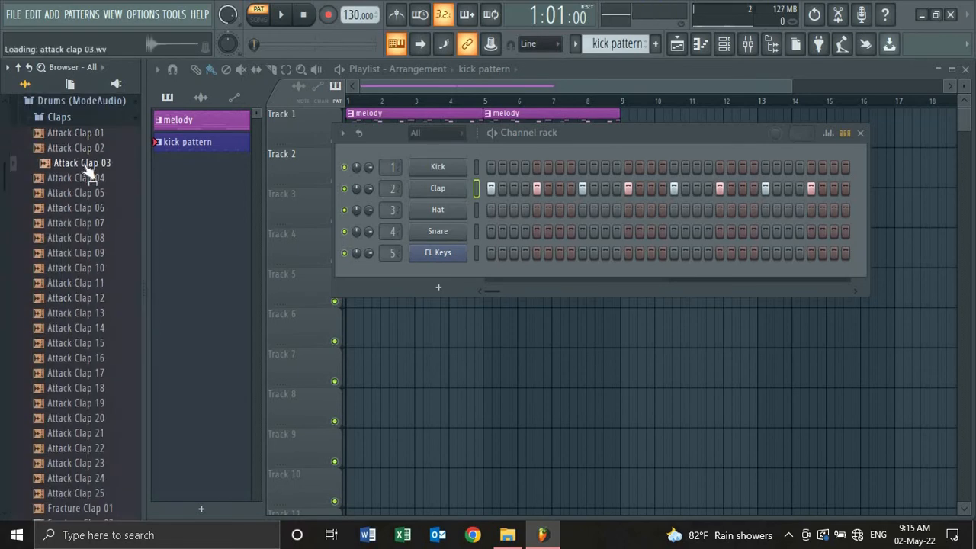
left_click(88, 192)
left_click(86, 178)
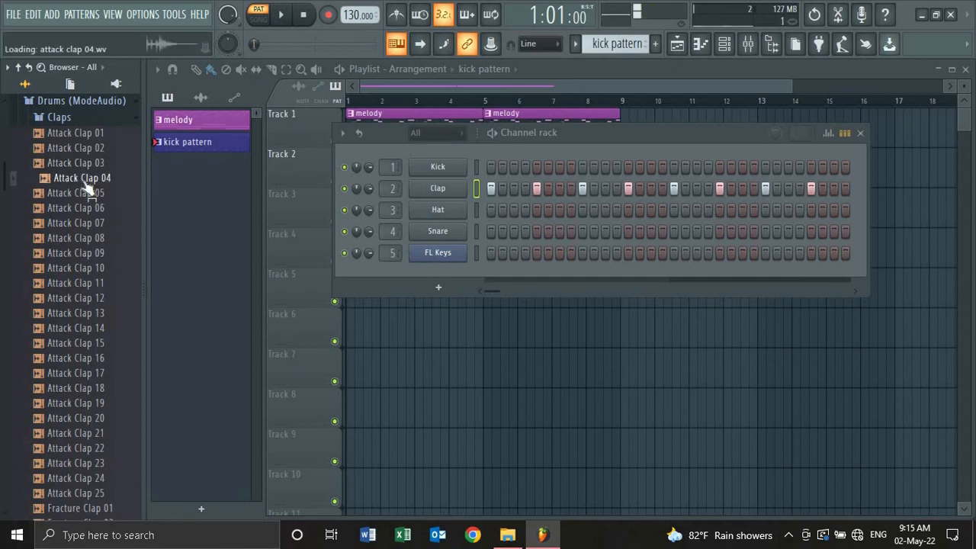
left_click(86, 212)
left_click(84, 225)
left_click(79, 253)
left_click(70, 299)
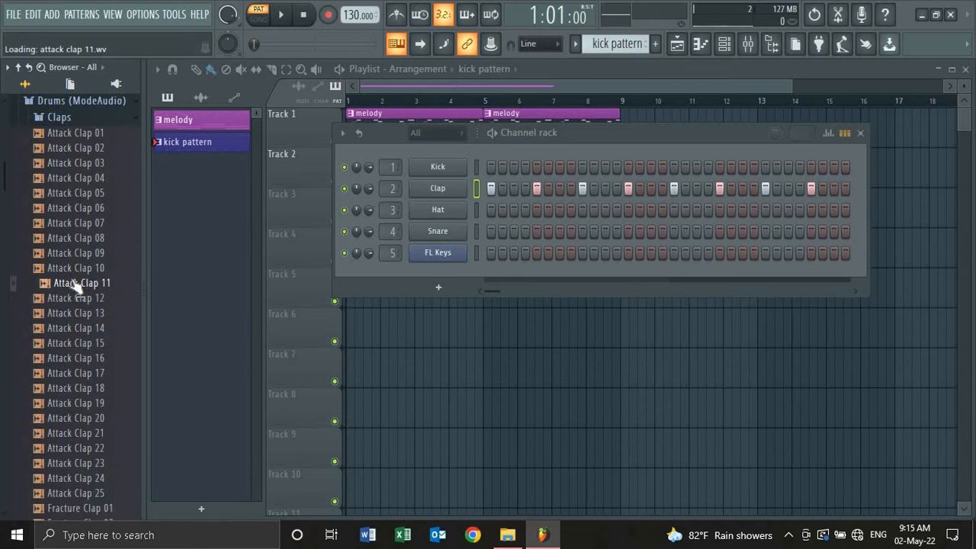
left_click(92, 373)
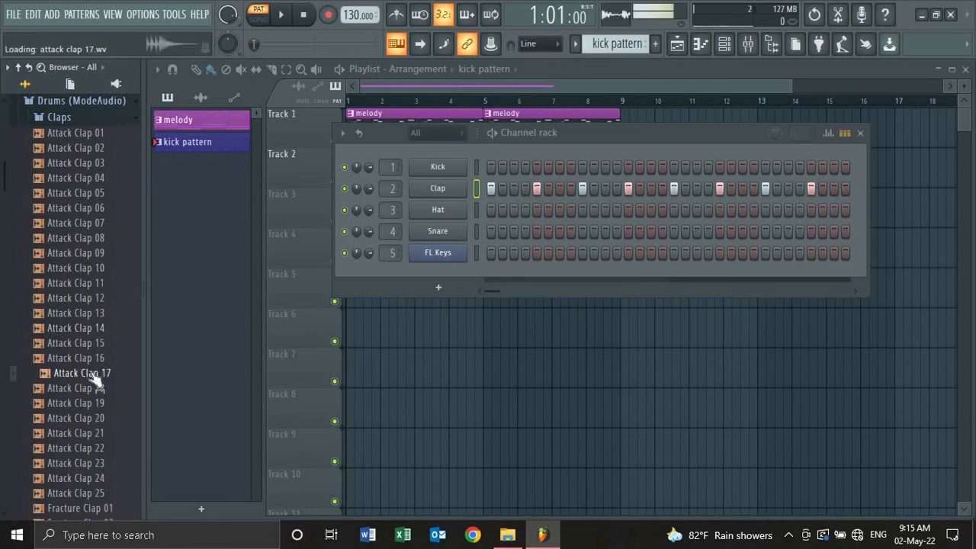
- Load Attack Clap 01 onto the Clap channel, then play the song in song mode
left_click(77, 134)
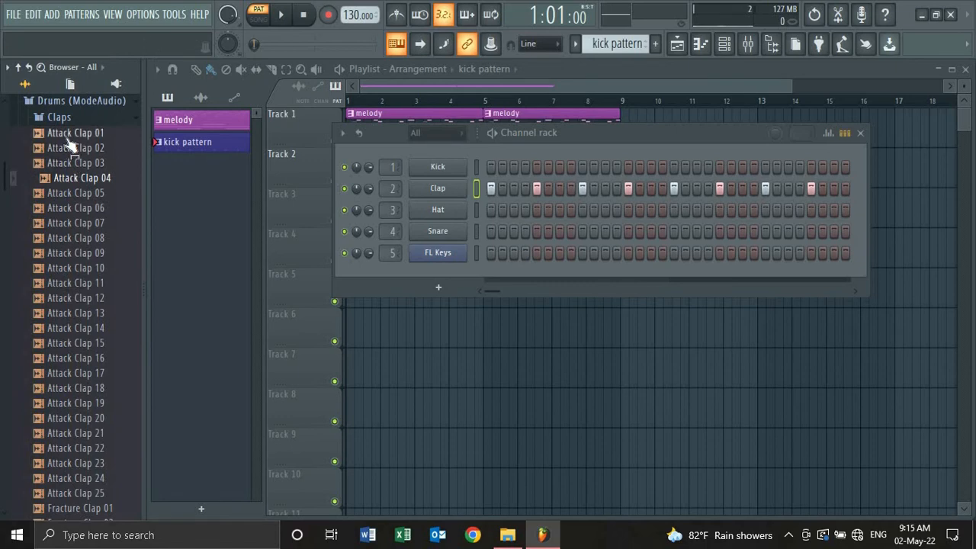
left_click_drag(347, 194, 425, 185)
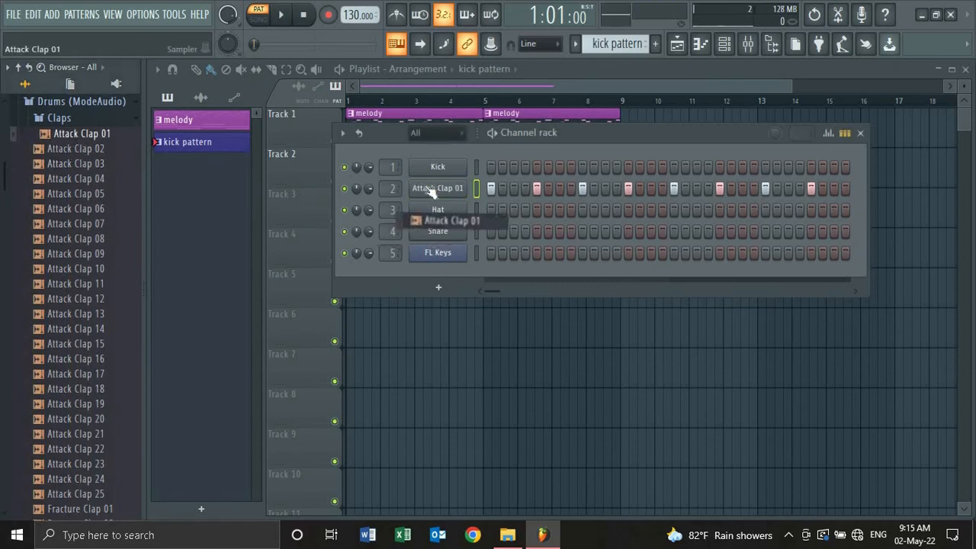
left_click(860, 133)
left_click(257, 20)
key("space")
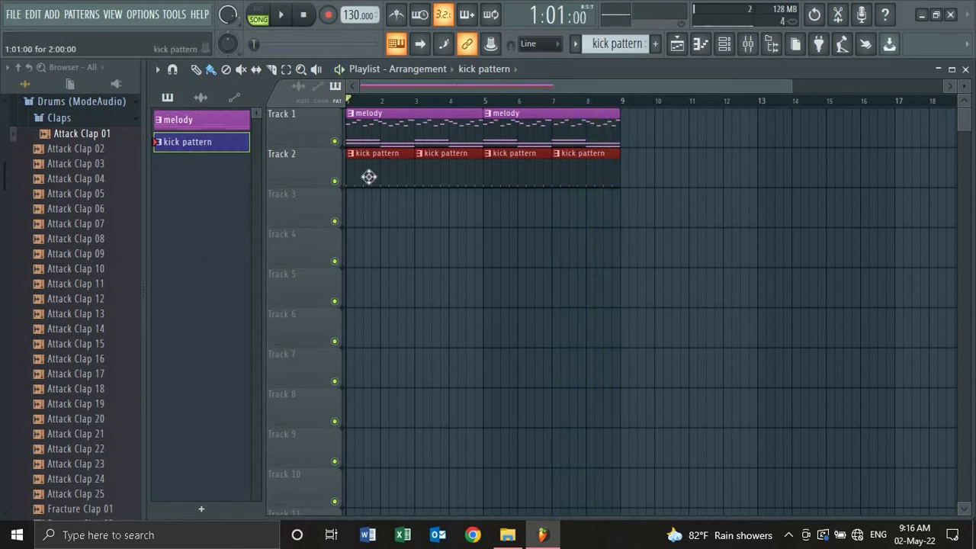
- Add two hat hits during playback, close the channel rack, and stop playback
left_click(725, 45)
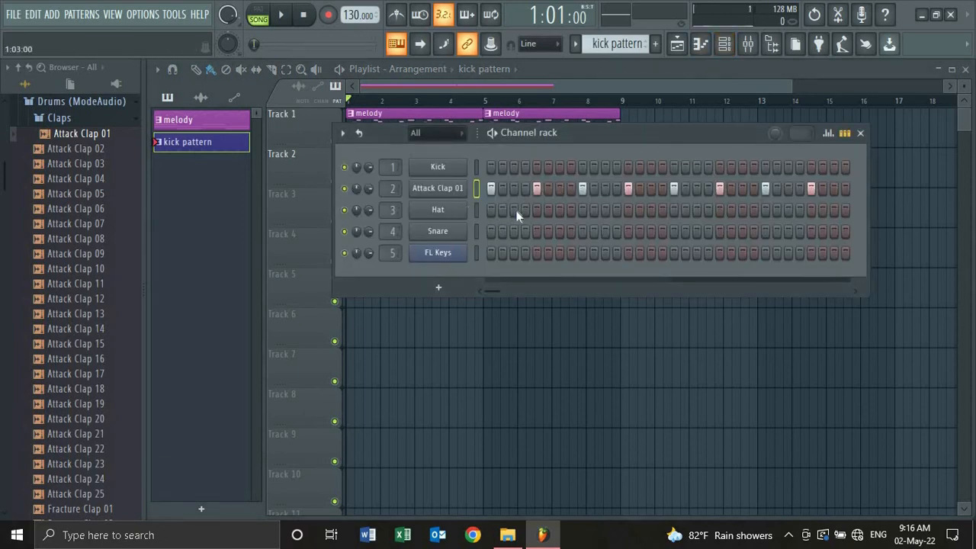
left_click(605, 211)
key("space")
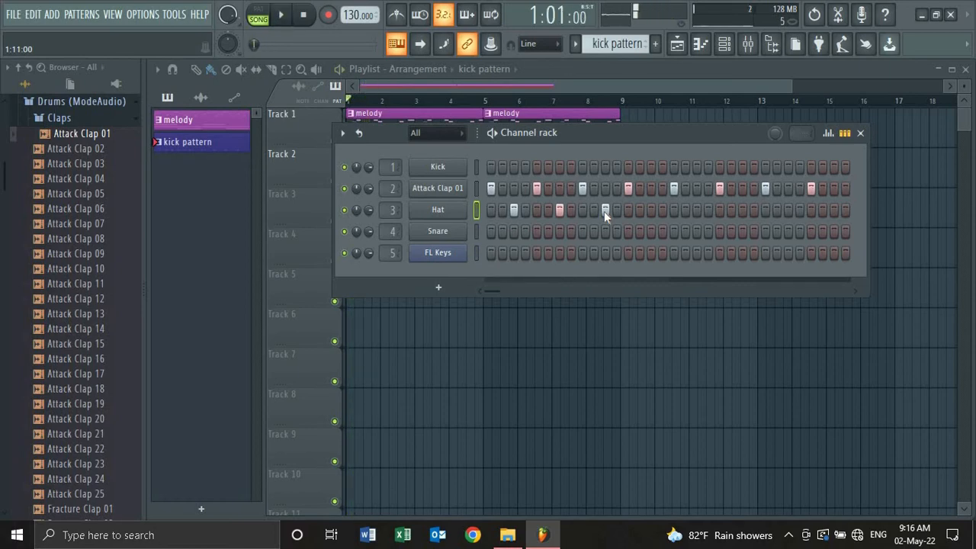
left_click(696, 210)
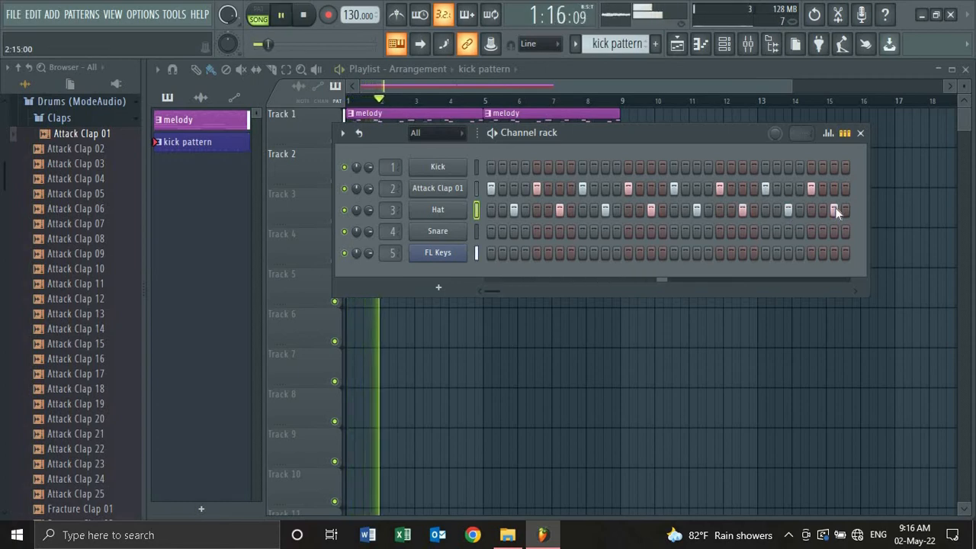
left_click(860, 132)
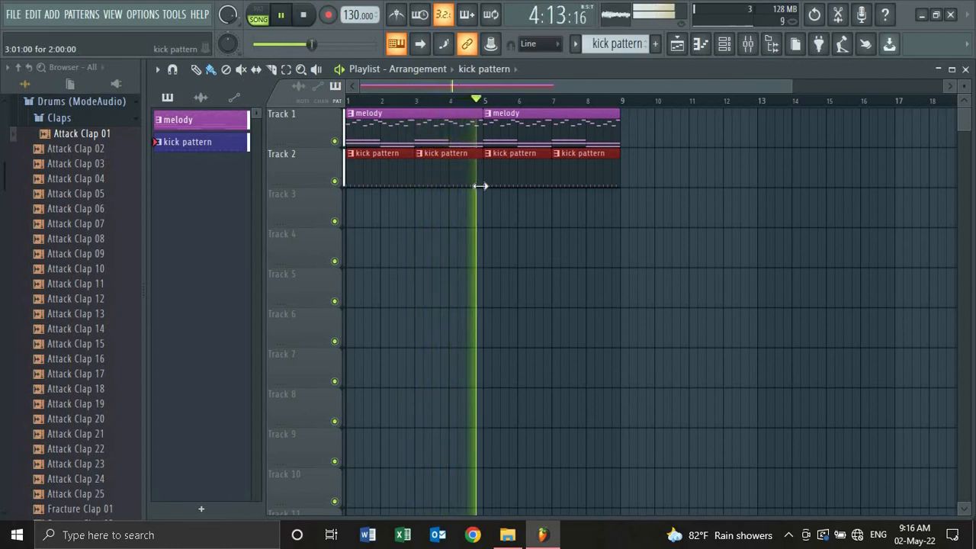
key("space")
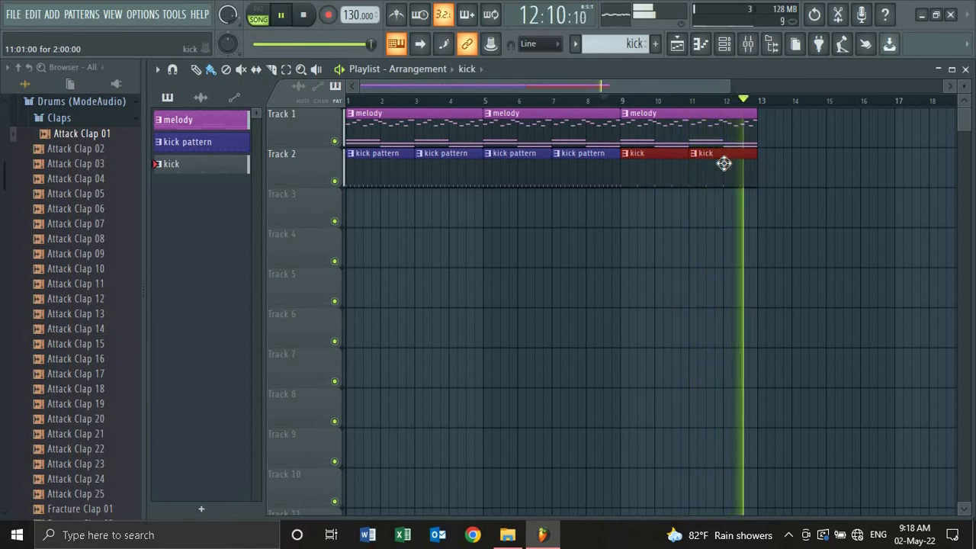
key("space")
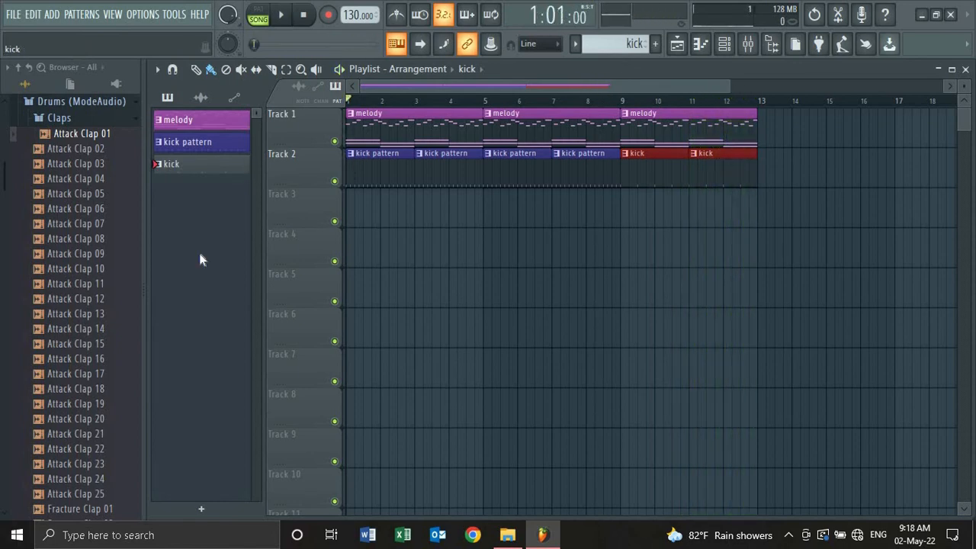
- Use Save as to store the project as melody.flp in the 'How to make simple melody using fl studio' folder
left_click(12, 15)
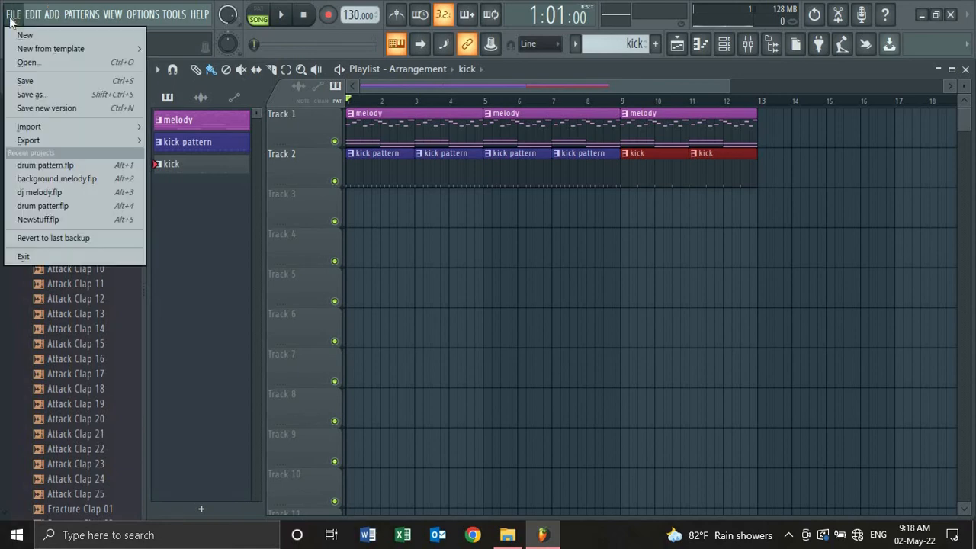
left_click(43, 95)
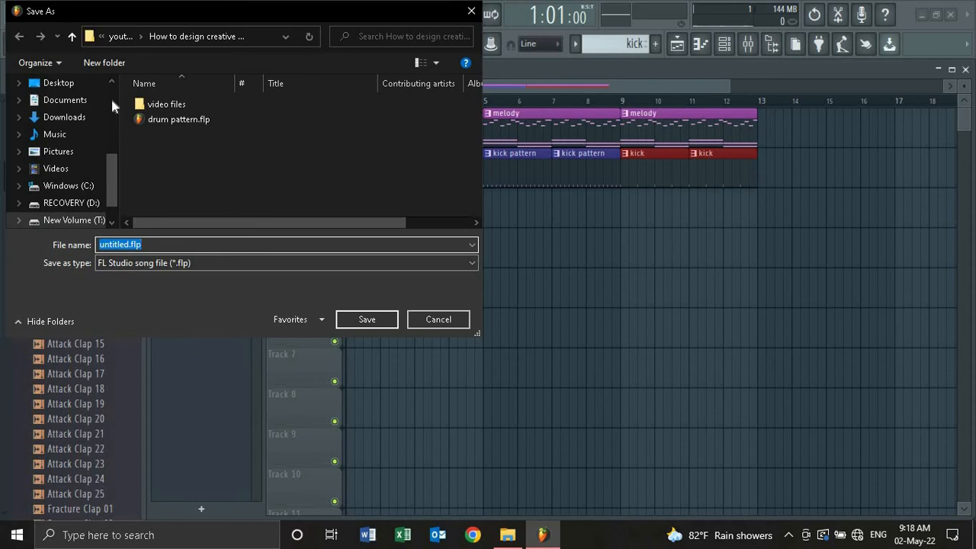
scroll(110, 86, "up", 5)
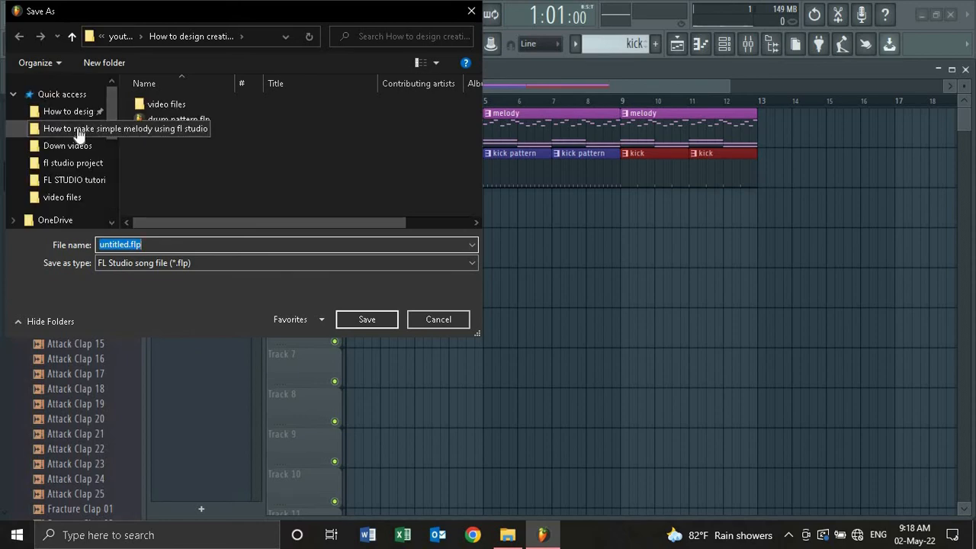
left_click(78, 130)
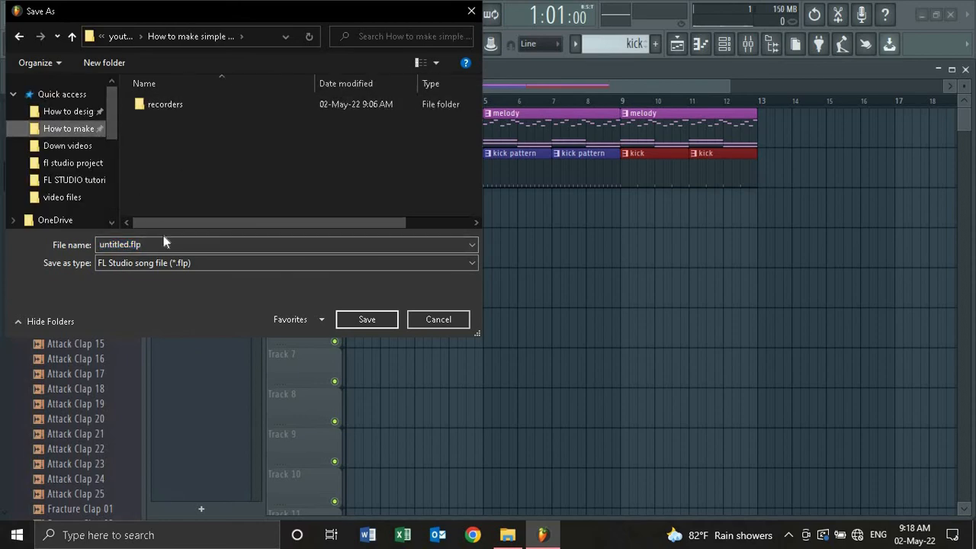
double_click(153, 244)
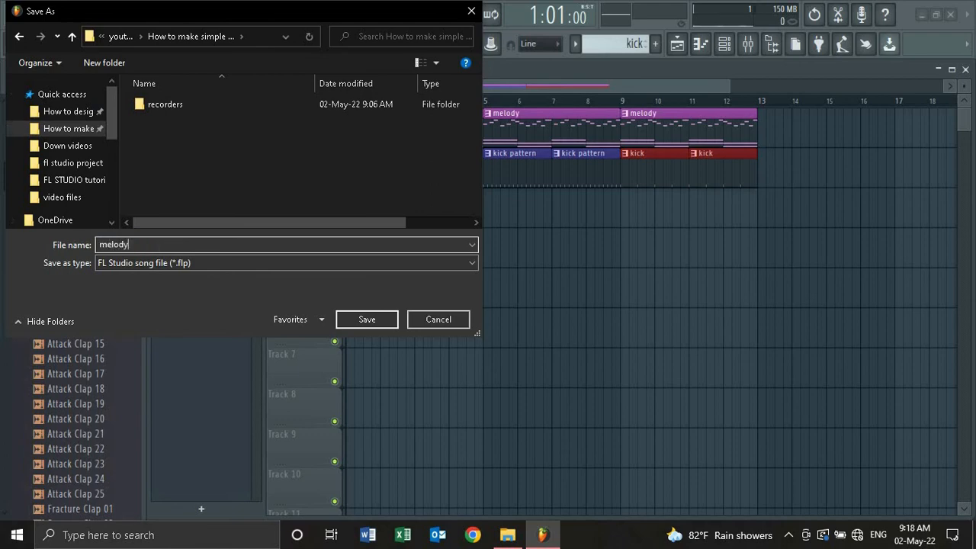
left_click(369, 320)
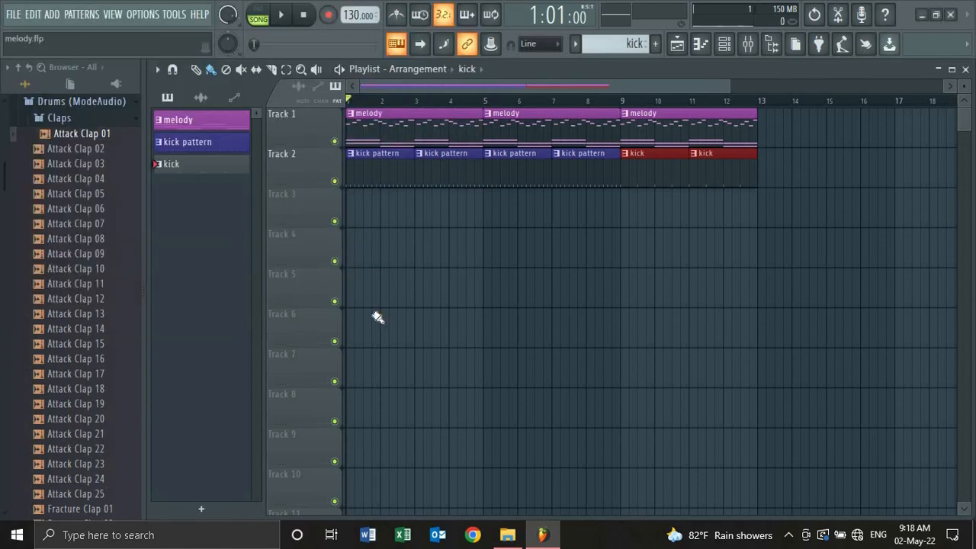
left_click(13, 17)
- Export the song as an MP3 named 'melody pattern 1' and render it
mouse_move(54, 138)
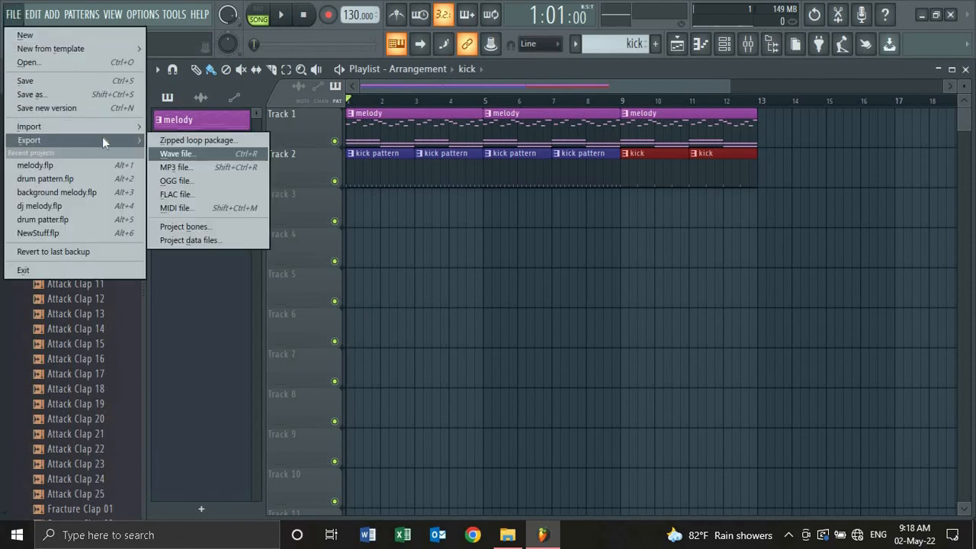
left_click(180, 166)
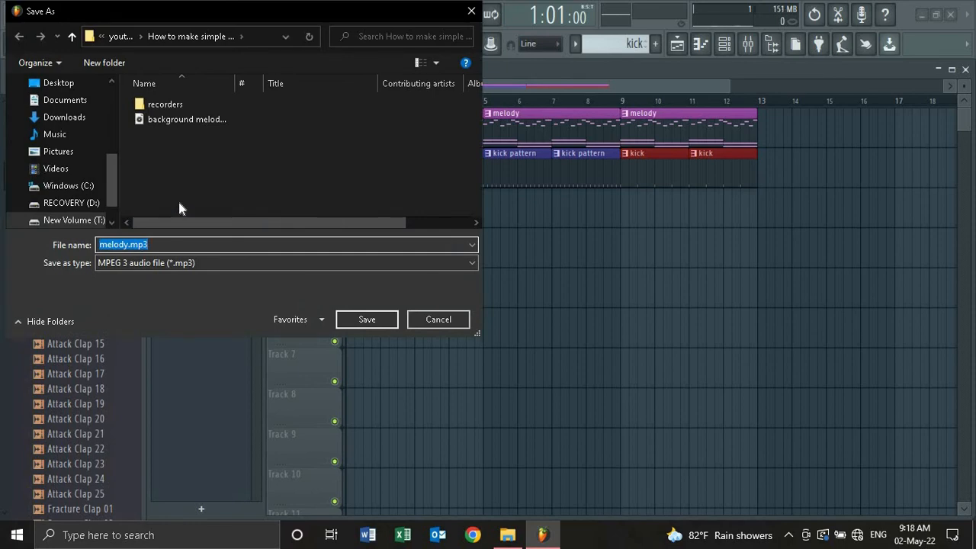
type("m")
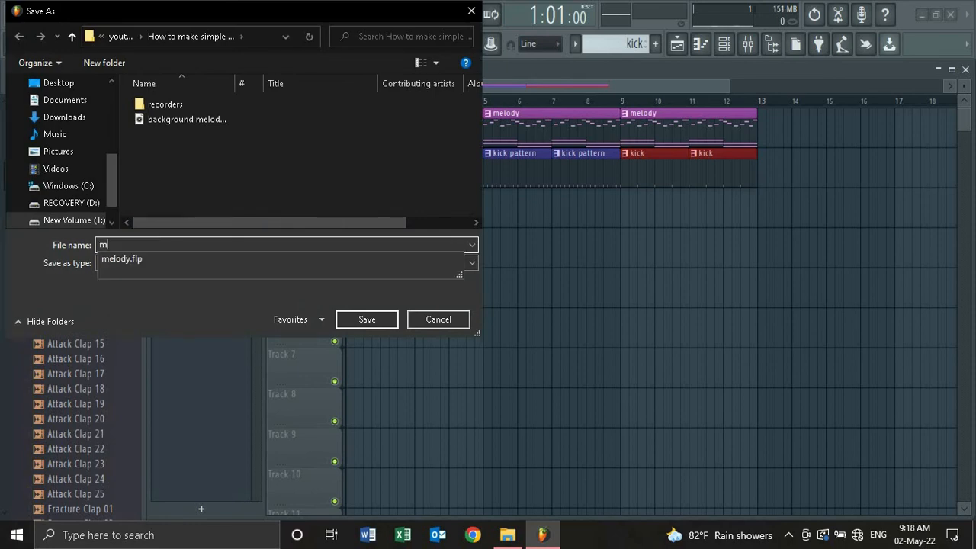
type("elody pattern 1")
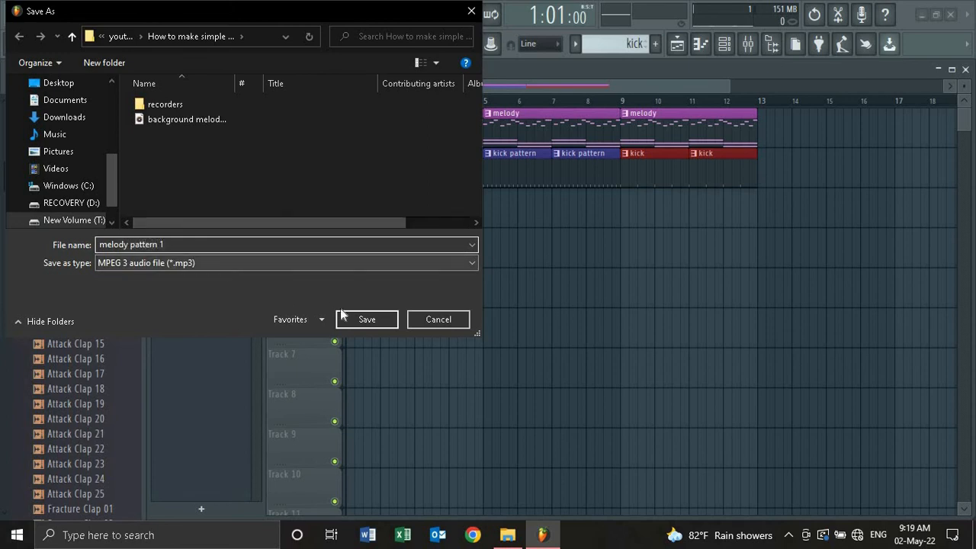
left_click(383, 322)
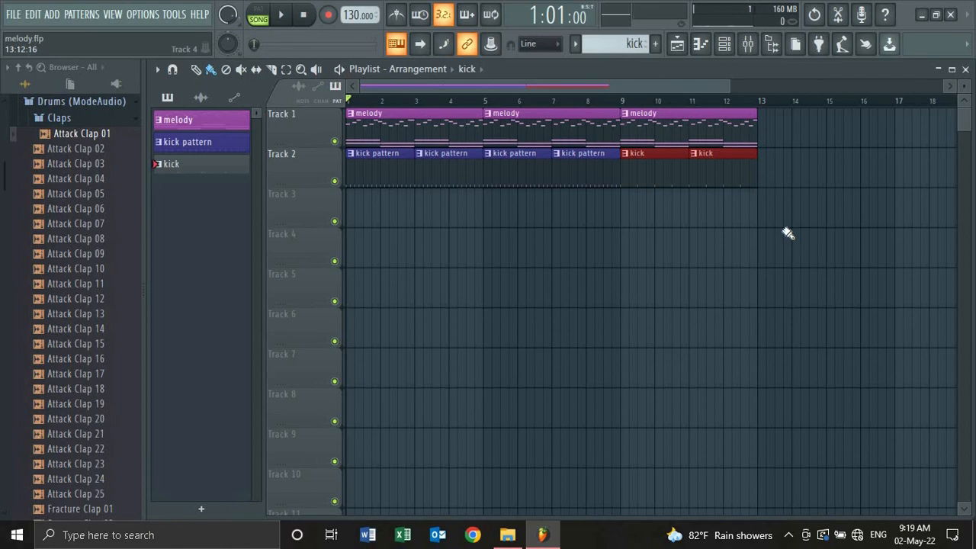
key("space")
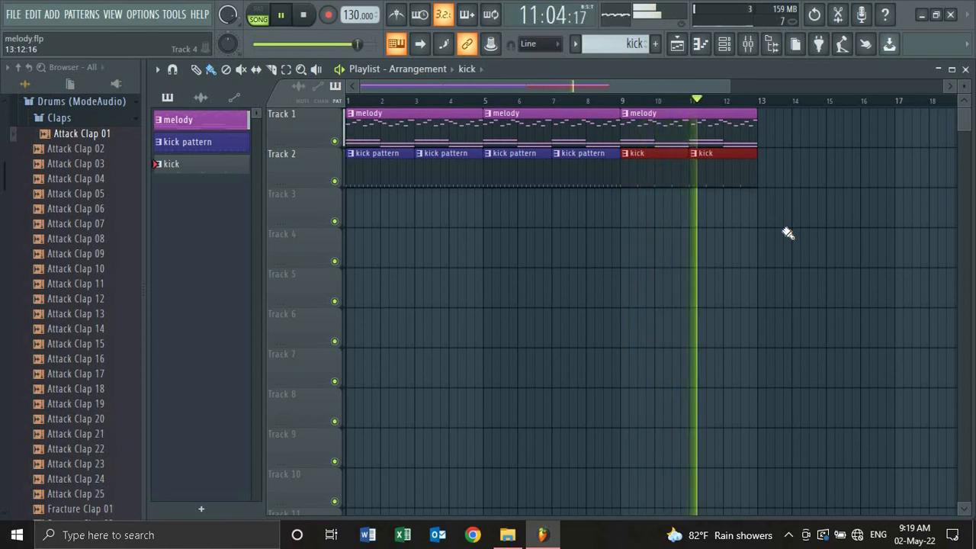
key("space")
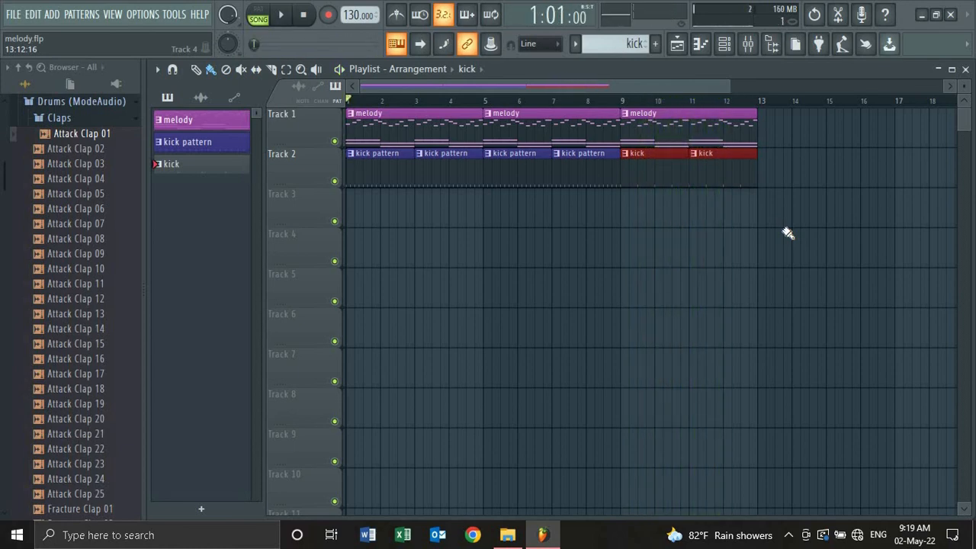